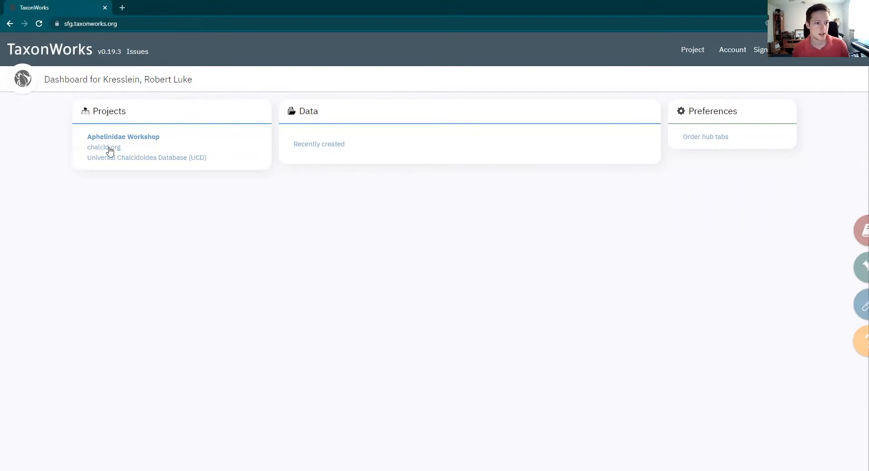
# Open the Aphelinidae Workshop project and go to its Observation matrix hub
pyautogui.click(124, 137)
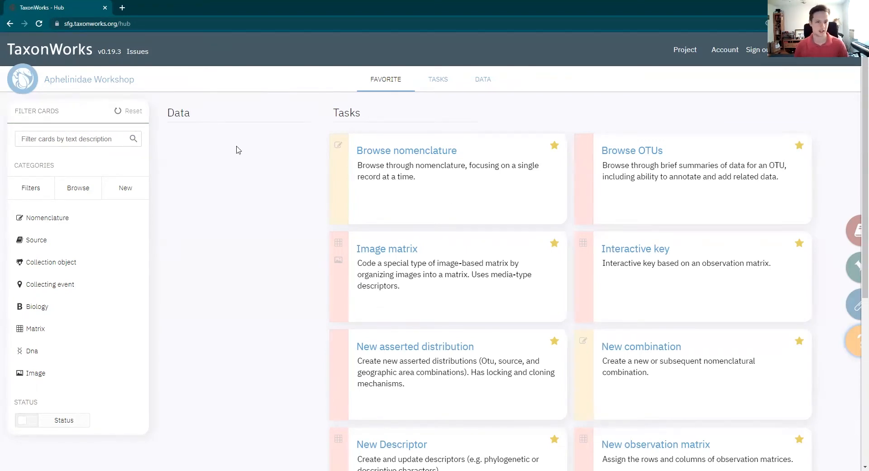
pyautogui.scroll(-1, 453, 189)
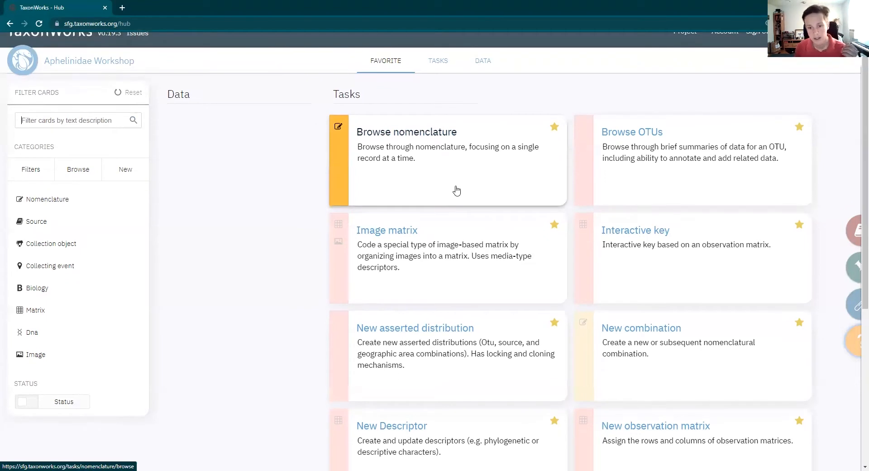
pyautogui.scroll(-6, 456, 190)
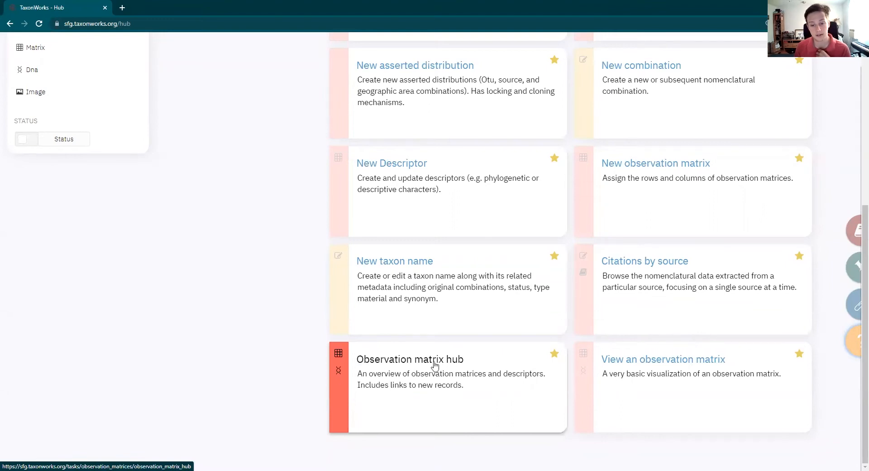
pyautogui.click(409, 364)
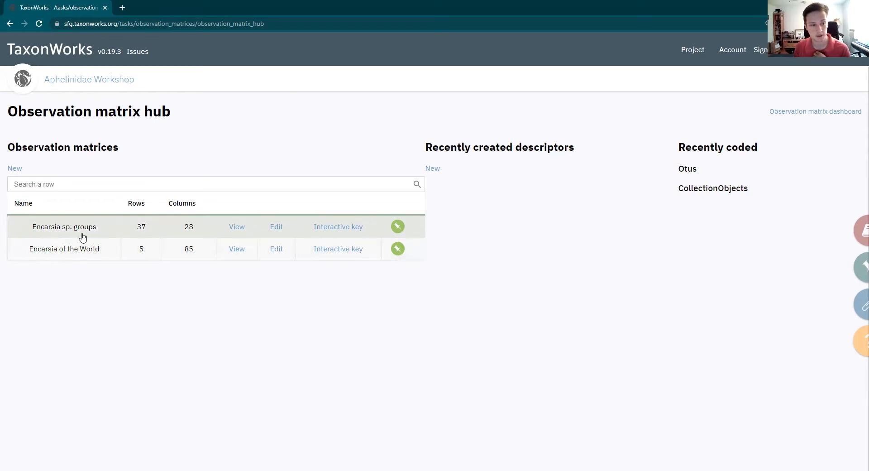
# View the Encarsia sp. groups matrix and examine its OTU rows and descriptor columns
pyautogui.click(238, 230)
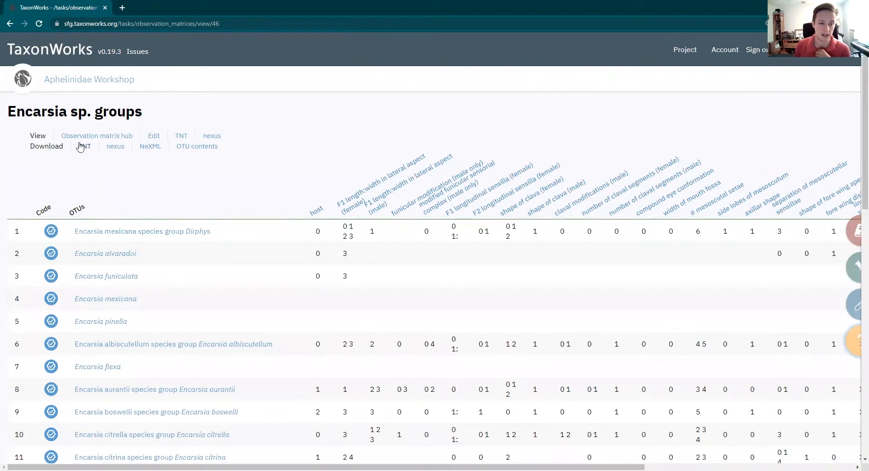
pyautogui.scroll(-1, 71, 169)
pyautogui.scroll(-9, 71, 169)
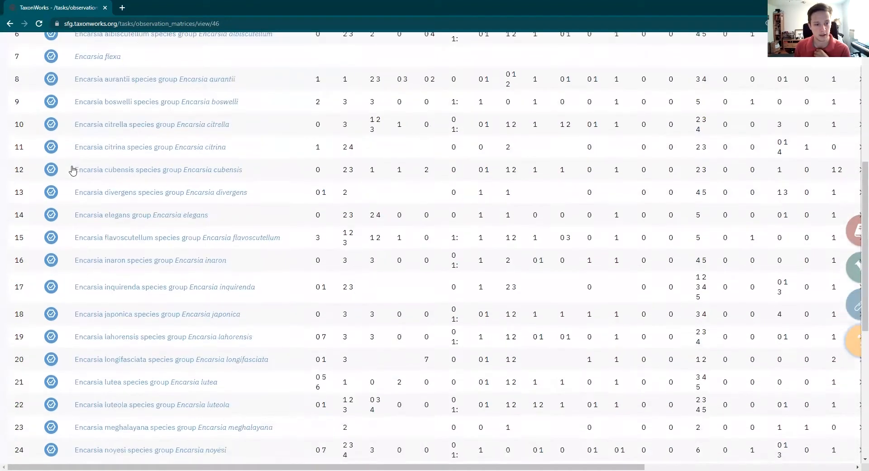
pyautogui.scroll(-4, 87, 264)
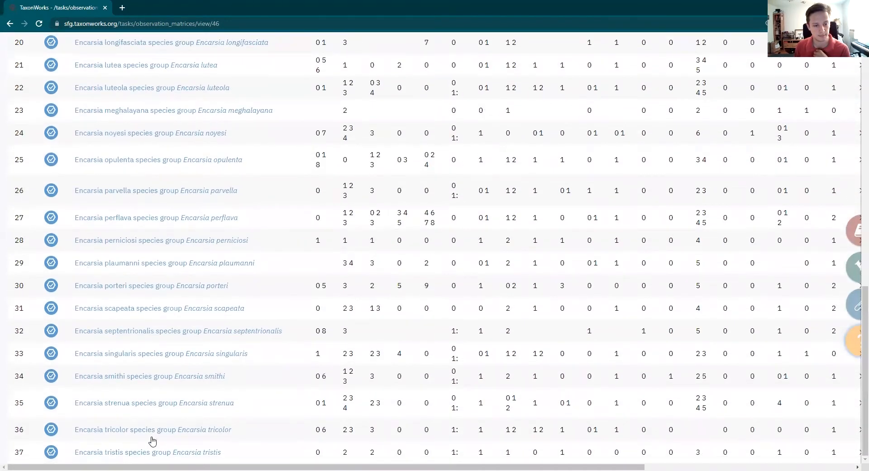
pyautogui.scroll(14, 243, 355)
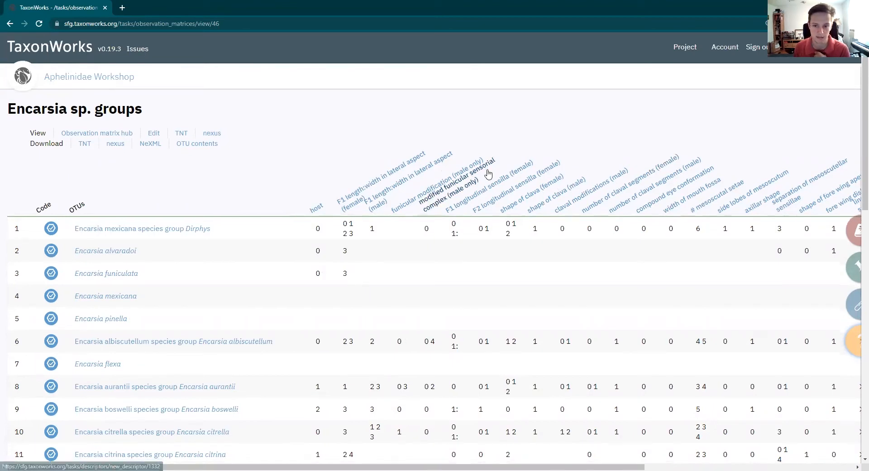
pyautogui.scroll(-3, 662, 165)
pyautogui.scroll(-5, 607, 292)
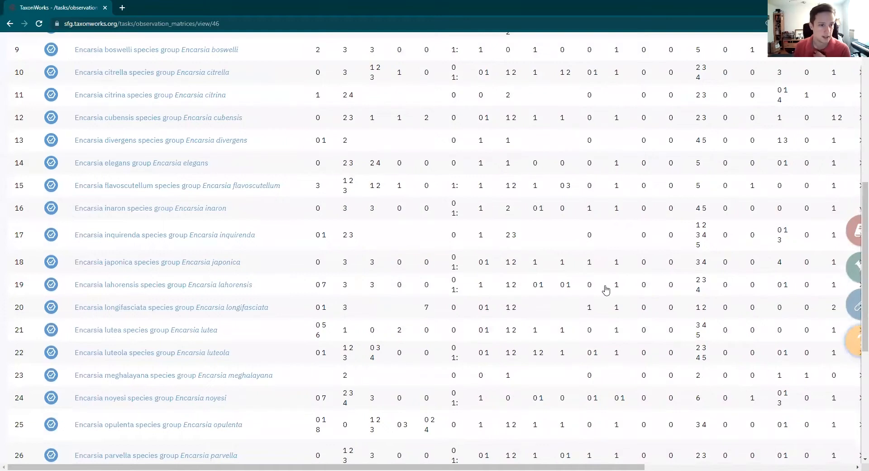
pyautogui.scroll(7, 606, 289)
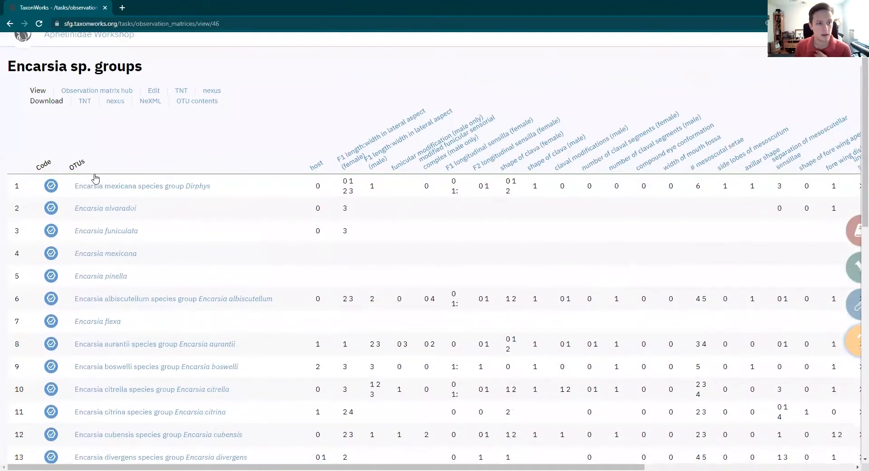
pyautogui.scroll(1, 81, 140)
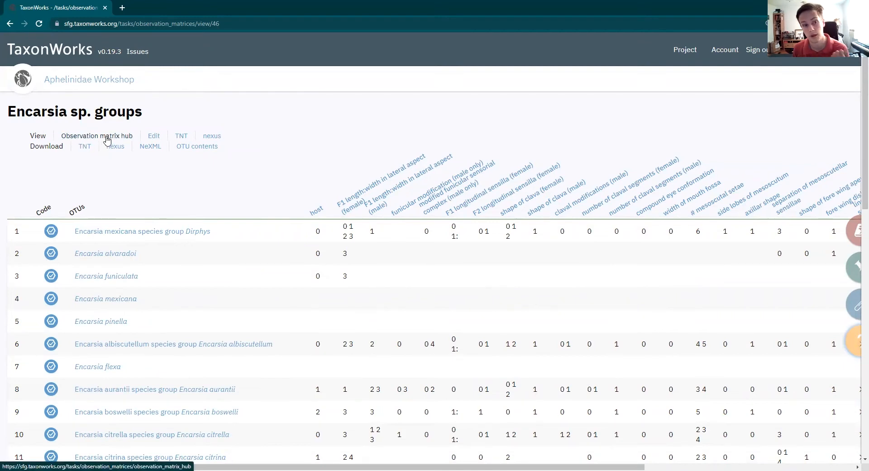
# Look at the matrix's edit page and its TNT output, returning to the matrix view after each
pyautogui.click(154, 136)
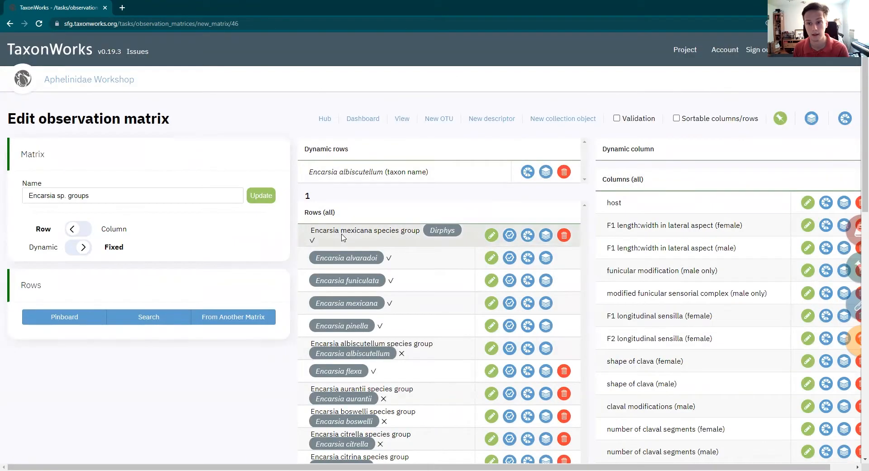
pyautogui.click(10, 24)
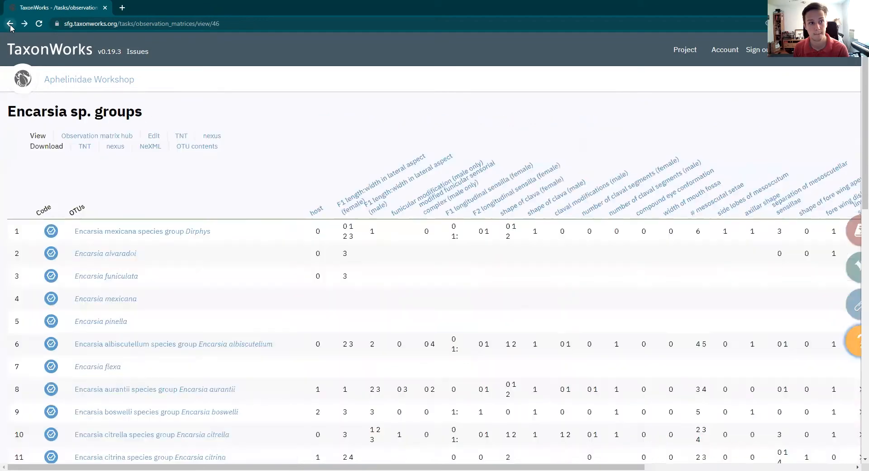
pyautogui.click(182, 141)
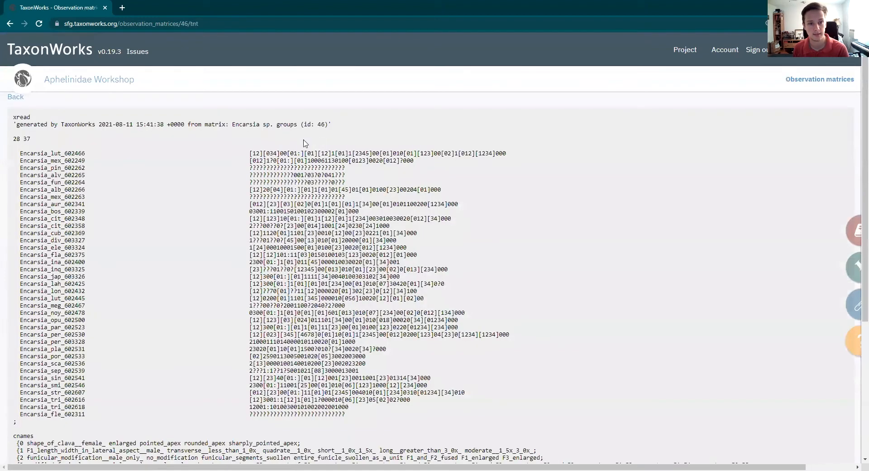
pyautogui.scroll(-7, 163, 150)
pyautogui.scroll(7, 163, 149)
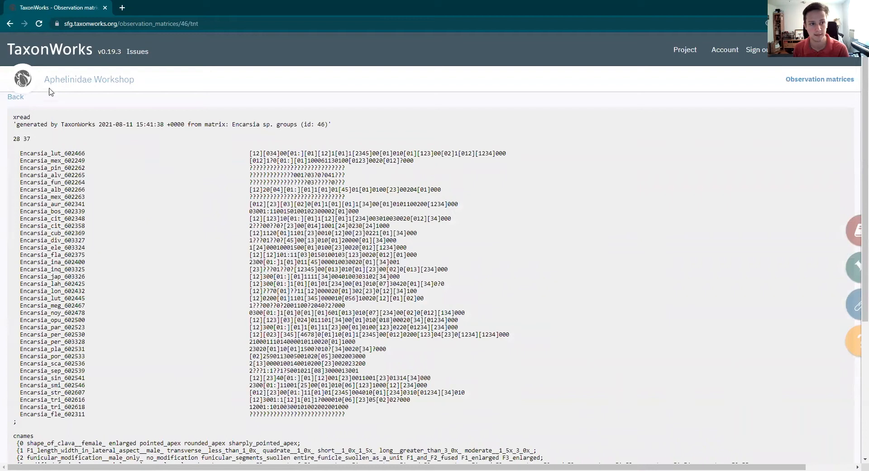
pyautogui.click(10, 23)
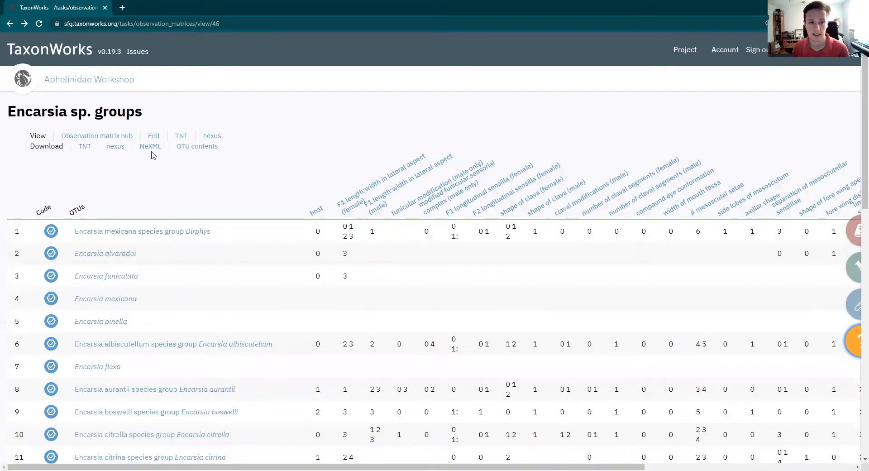
# Open the row coding page for the Encarsia boswelli species group from the matrix
pyautogui.click(195, 147)
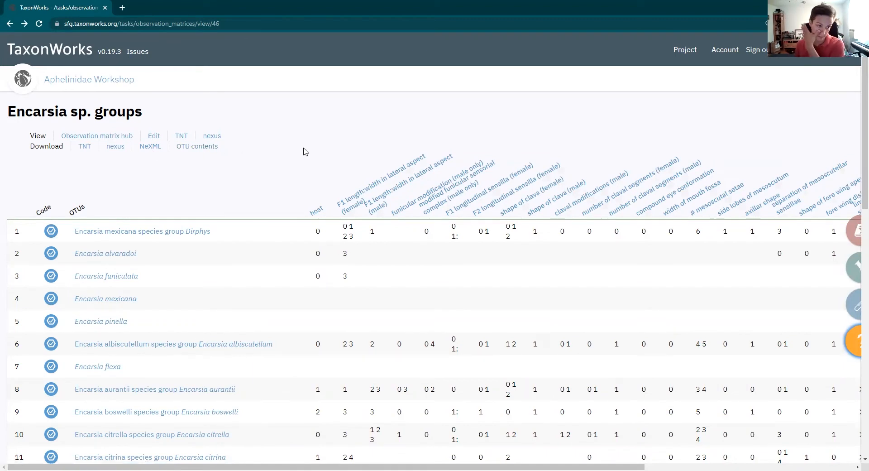
pyautogui.scroll(-1, 303, 151)
pyautogui.scroll(-1, 78, 139)
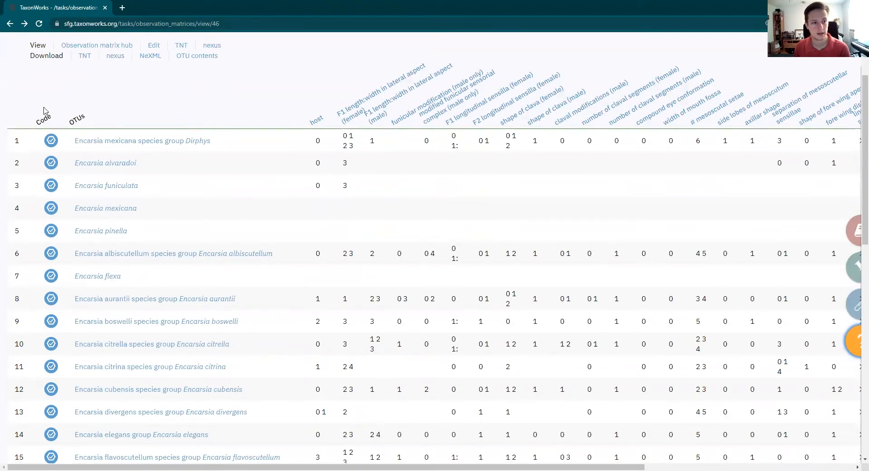
pyautogui.scroll(-2, 45, 181)
pyautogui.scroll(2, 43, 254)
pyautogui.scroll(-3, 86, 221)
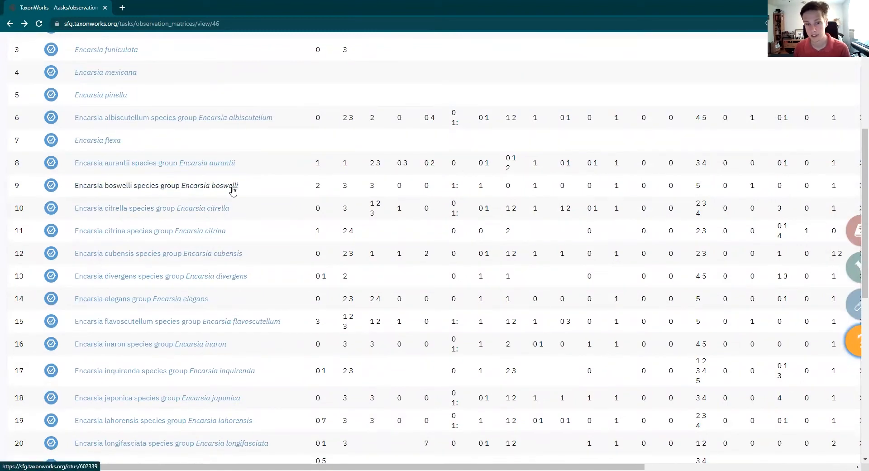
pyautogui.click(53, 193)
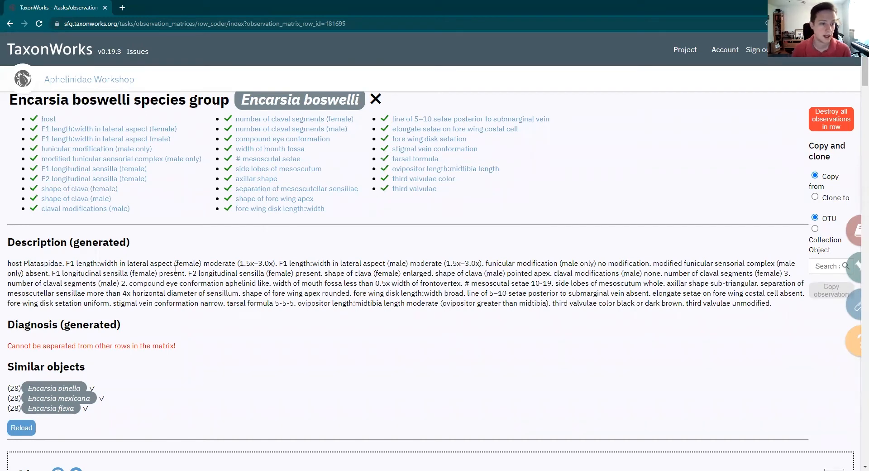
# Examine the generated description, diagnosis, similar objects and first descriptor codings for Encarsia boswelli
pyautogui.scroll(-4, 240, 251)
pyautogui.scroll(4, 240, 251)
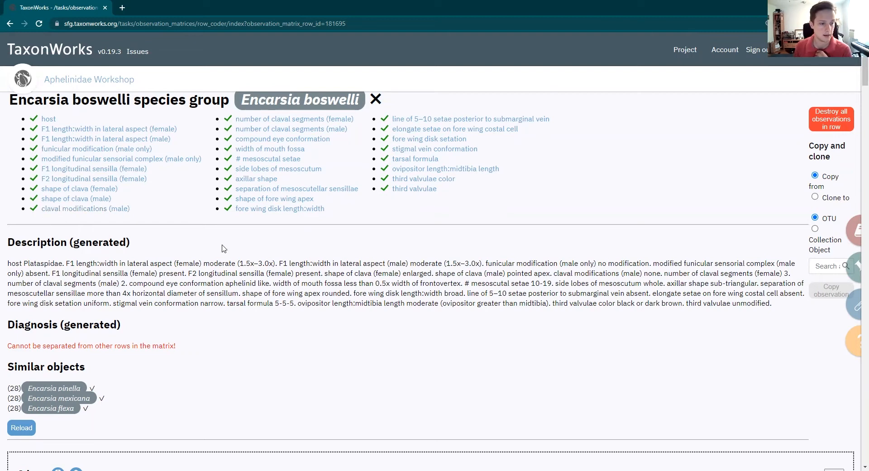
pyautogui.scroll(-8, 222, 248)
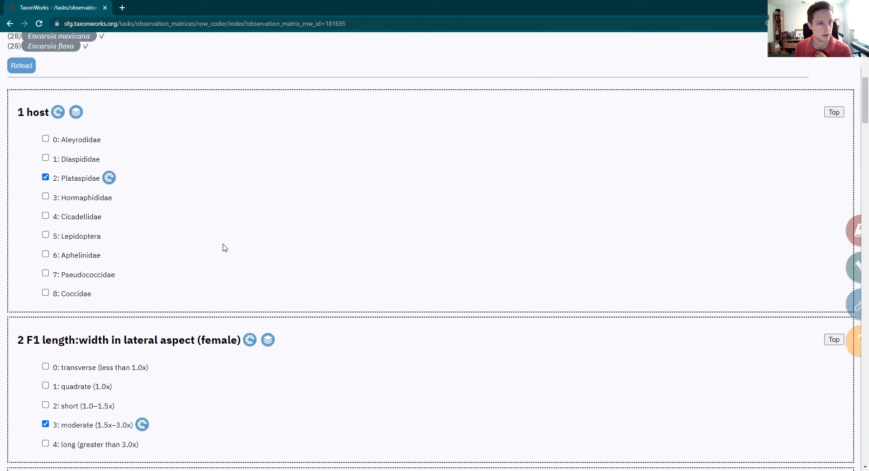
pyautogui.scroll(6, 223, 247)
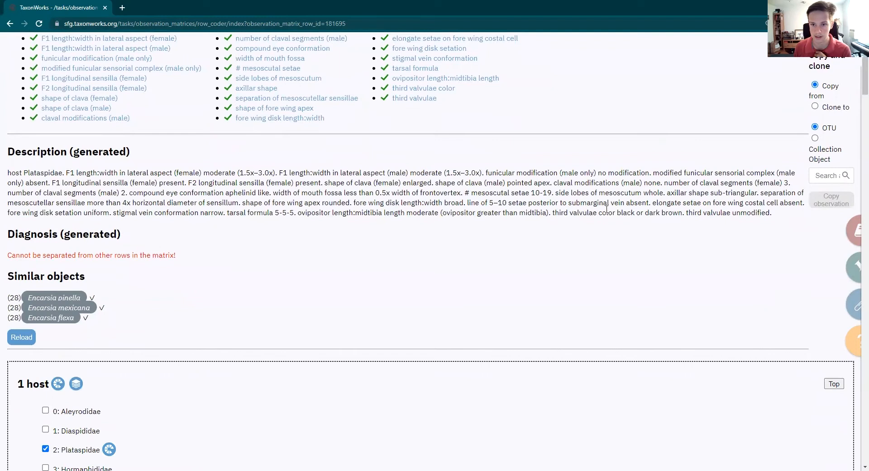
pyautogui.scroll(2, 280, 154)
pyautogui.scroll(-6, 439, 198)
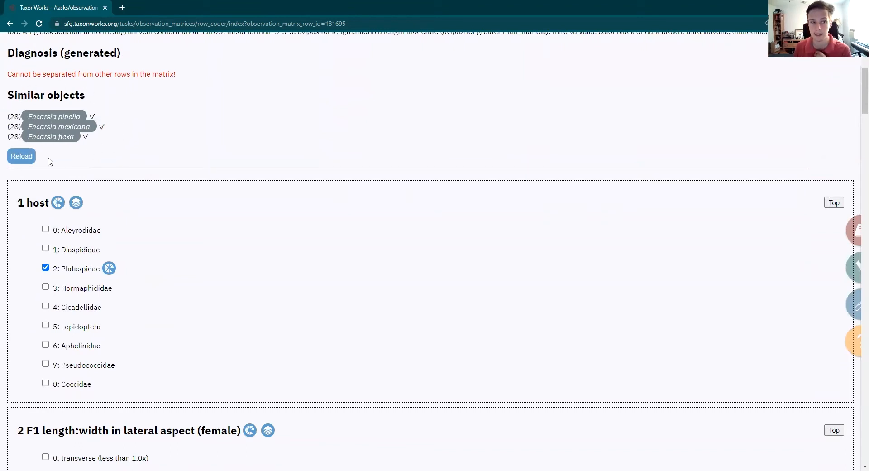
pyautogui.scroll(6, 50, 161)
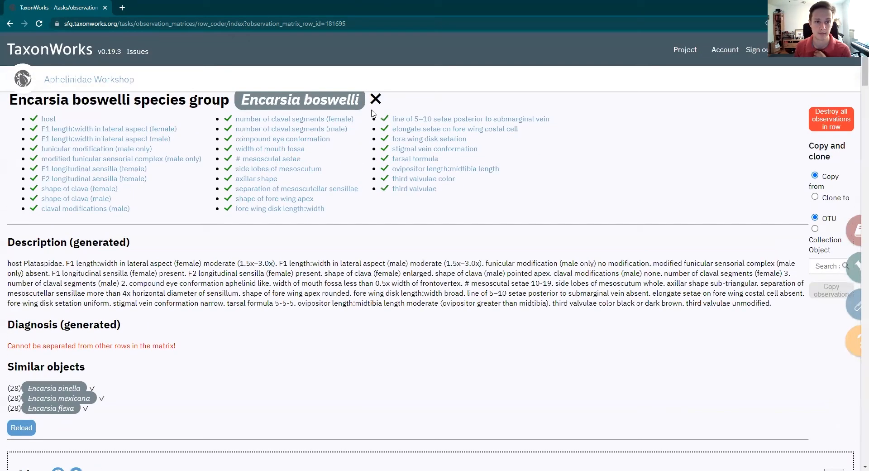
# Jump to the F1 length:width in lateral aspect (female) descriptor, review its states, and return to the row overview
pyautogui.click(139, 128)
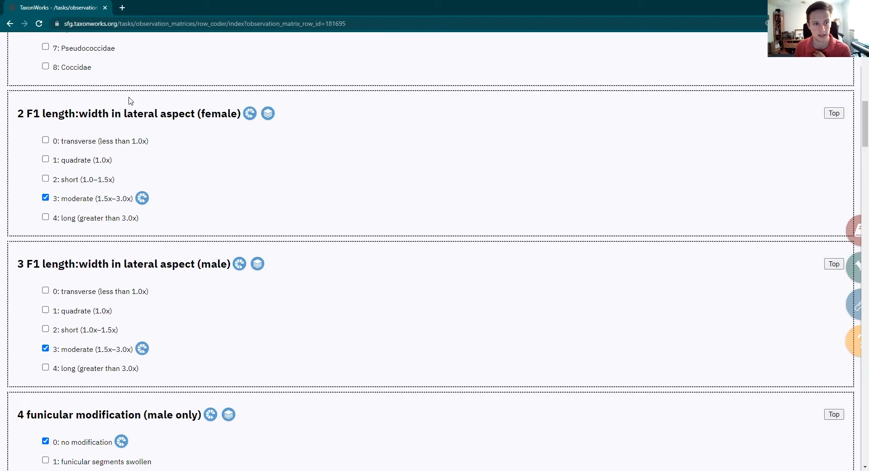
pyautogui.scroll(12, 27, 126)
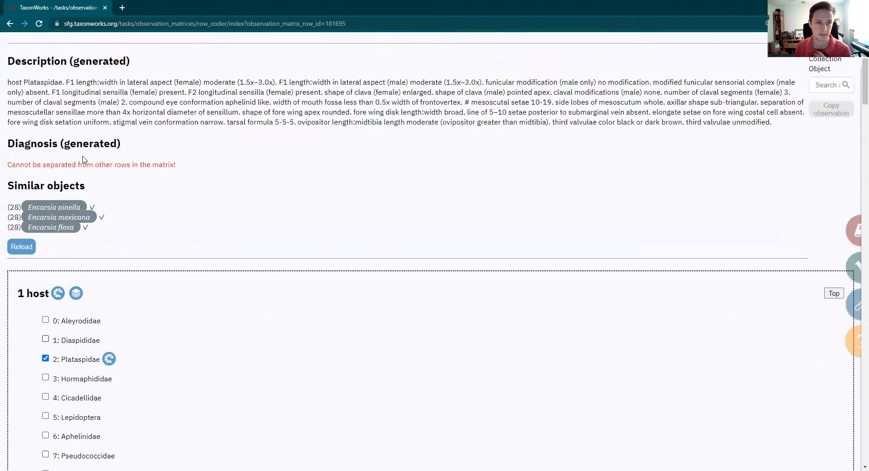
pyautogui.scroll(-5, 371, 201)
pyautogui.scroll(5, 370, 202)
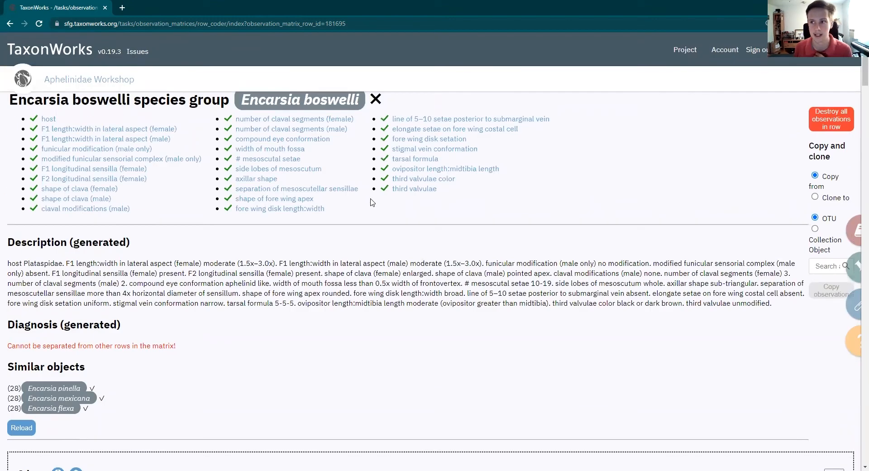
pyautogui.scroll(-2, 371, 202)
pyautogui.scroll(2, 371, 202)
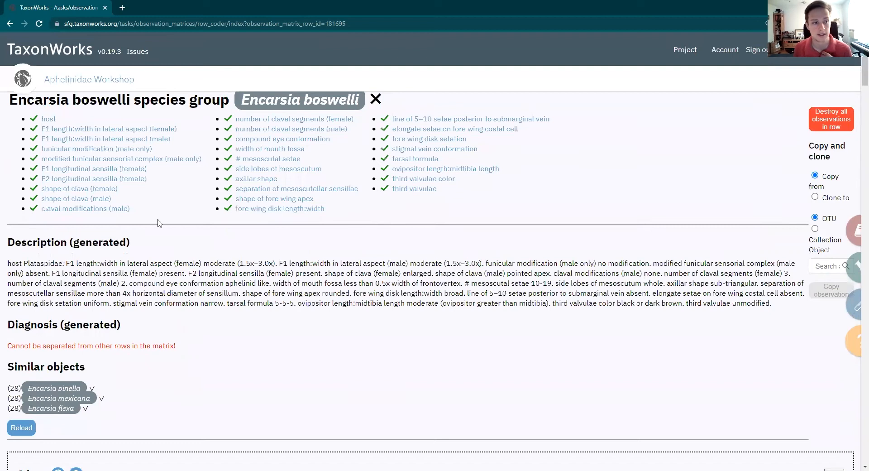
# In the tarsal formula descriptor, code state 5-4-5 in place of 5-5-5
pyautogui.click(415, 159)
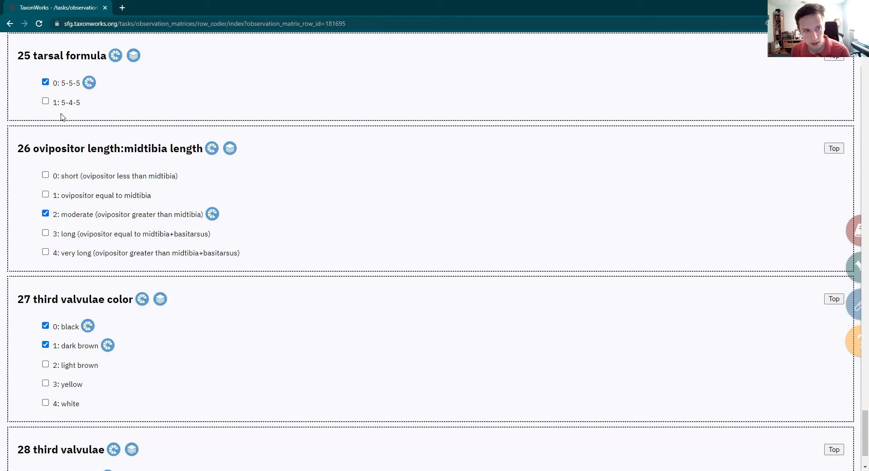
pyautogui.click(46, 101)
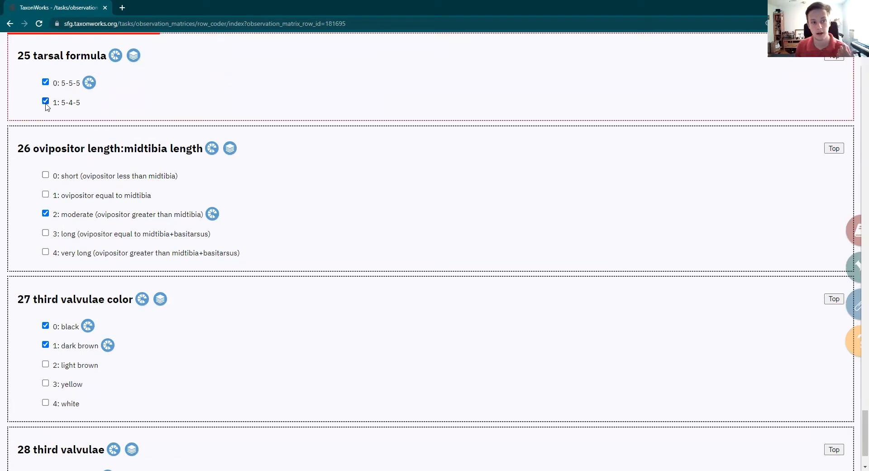
pyautogui.click(45, 85)
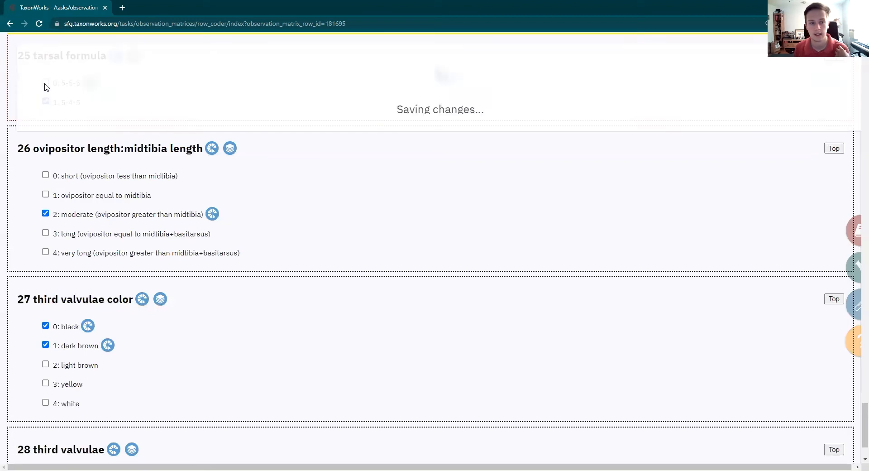
# Restore the tarsal formula coding by selecting 5-5-5 and clearing 5-4-5
pyautogui.click(45, 83)
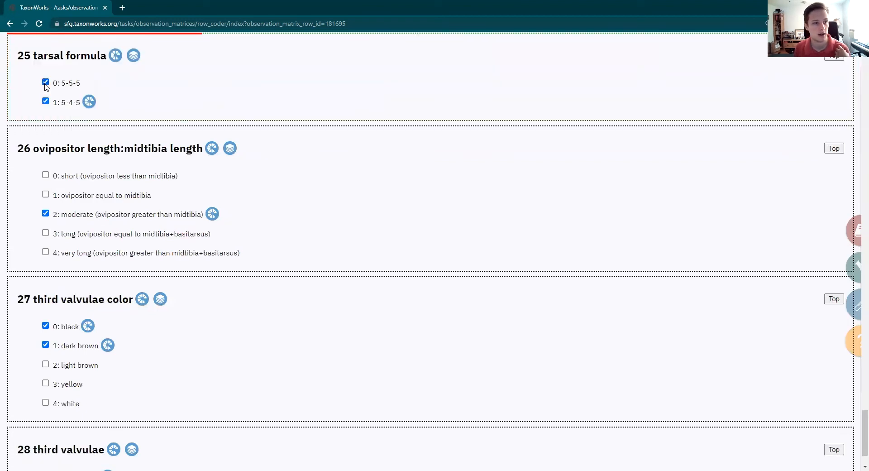
pyautogui.click(46, 101)
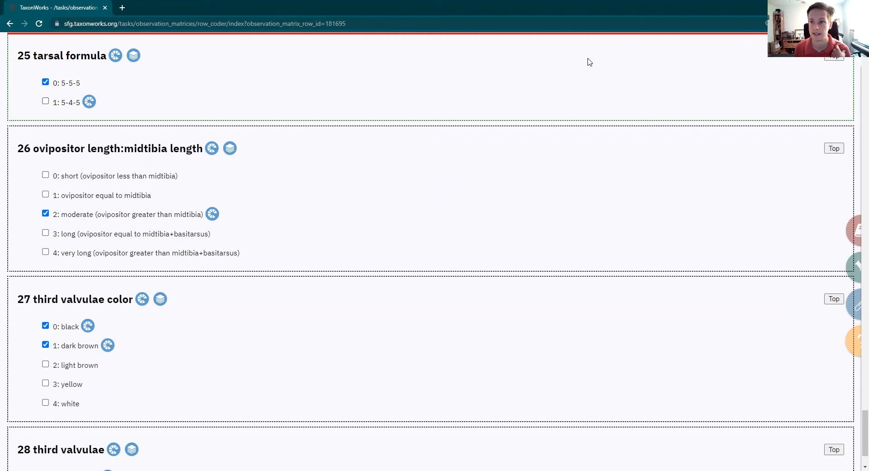
pyautogui.scroll(1, 425, 95)
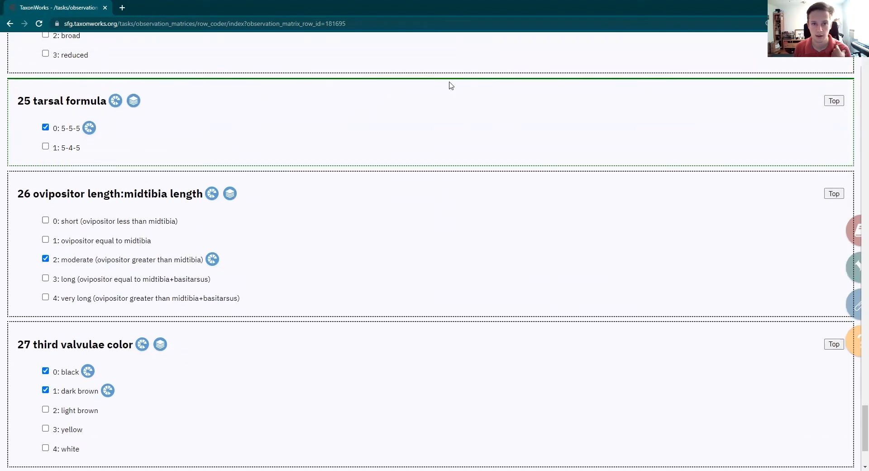
# View the annotation options for the coded 5-5-5 tarsal formula observation, close them, and return to the row overview
pyautogui.click(88, 129)
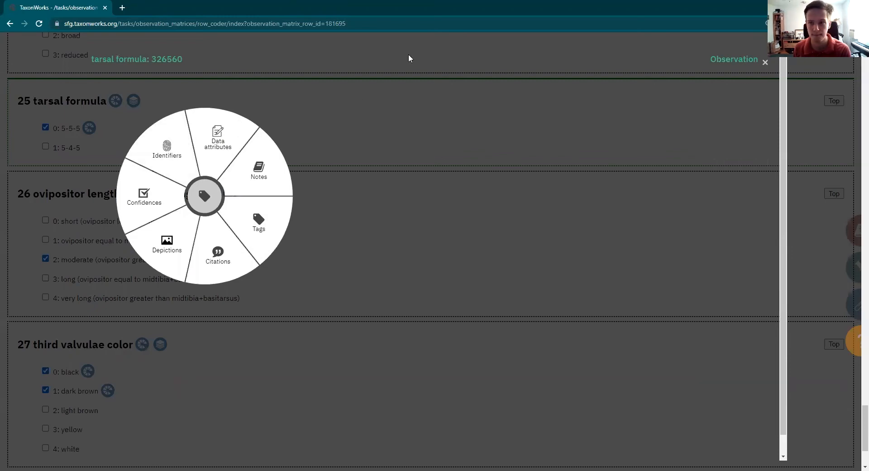
pyautogui.click(765, 64)
pyautogui.scroll(4, 243, 158)
pyautogui.scroll(-2, 317, 168)
pyautogui.scroll(1, 226, 195)
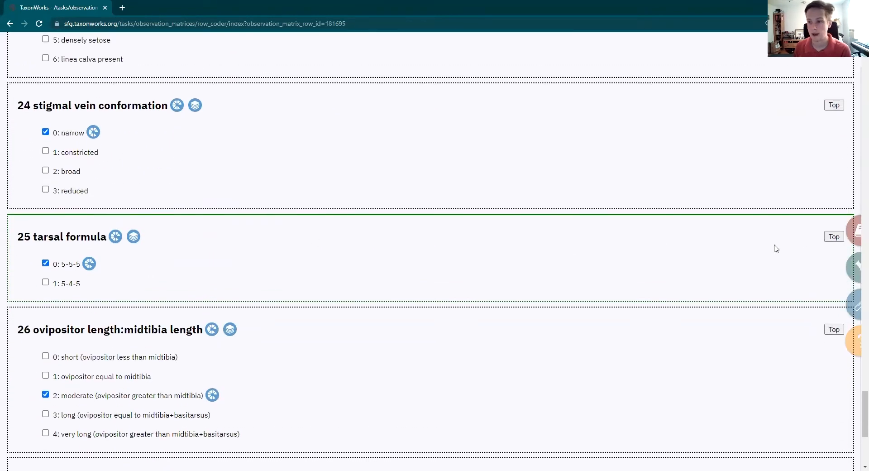
pyautogui.click(834, 237)
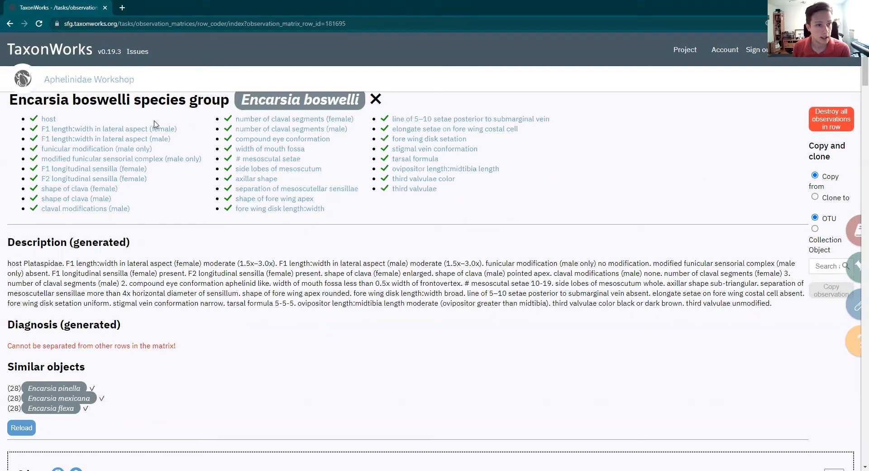
# Open the Encarsia sp. groups matrix for editing from the observation matrix hub and look over its rows and columns
pyautogui.click(9, 24)
pyautogui.click(227, 228)
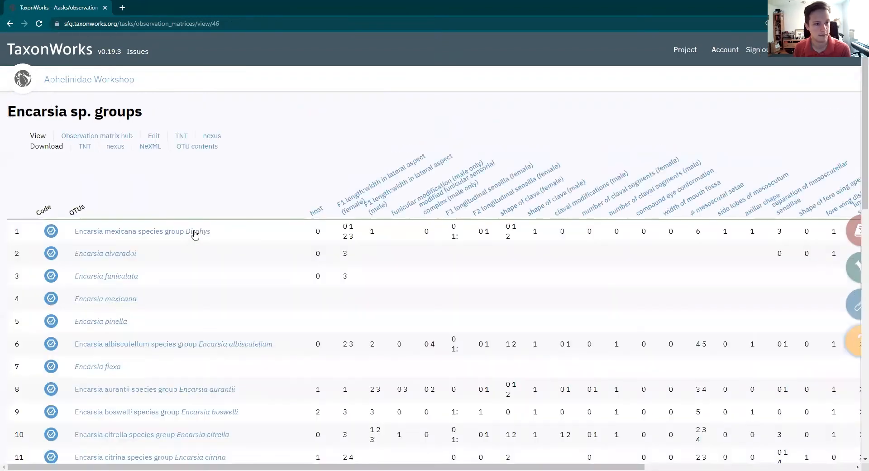
pyautogui.click(87, 136)
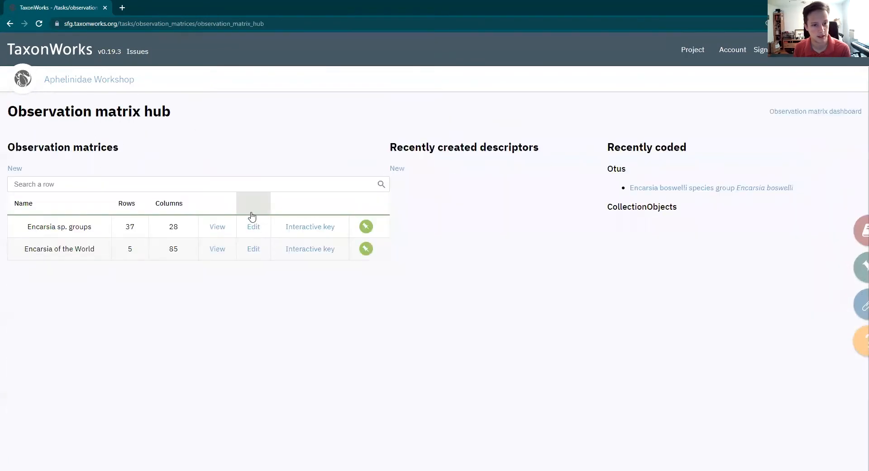
pyautogui.click(254, 227)
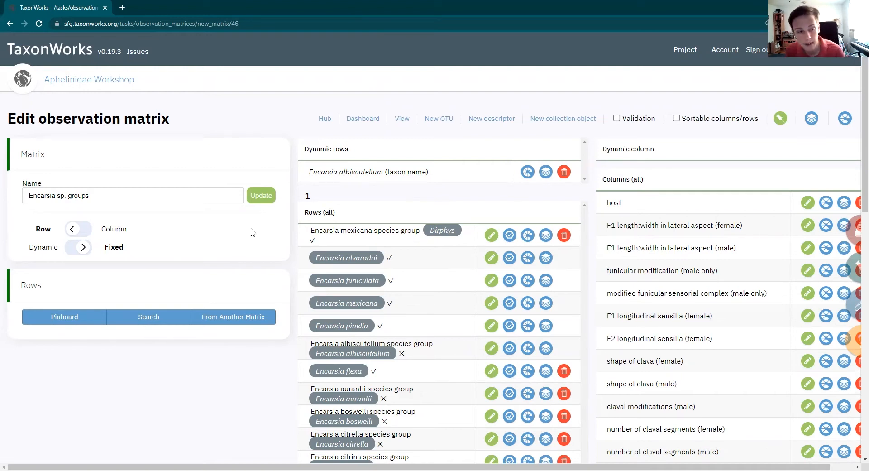
pyautogui.scroll(-7, 408, 371)
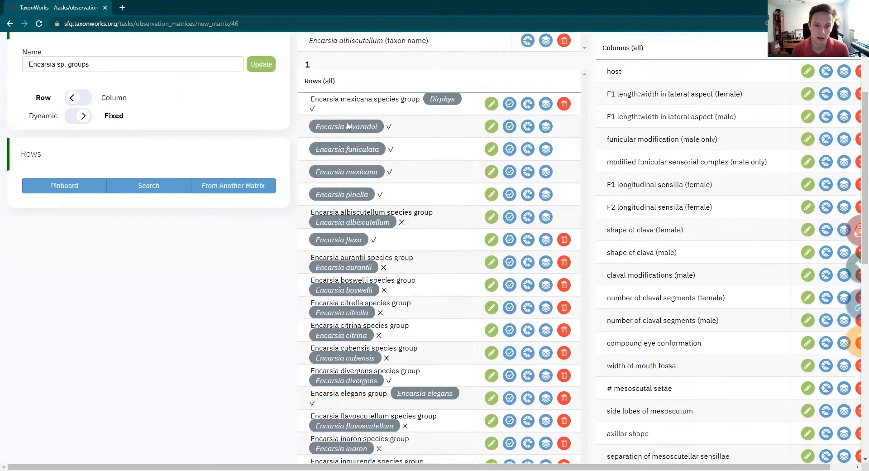
pyautogui.scroll(7, 409, 371)
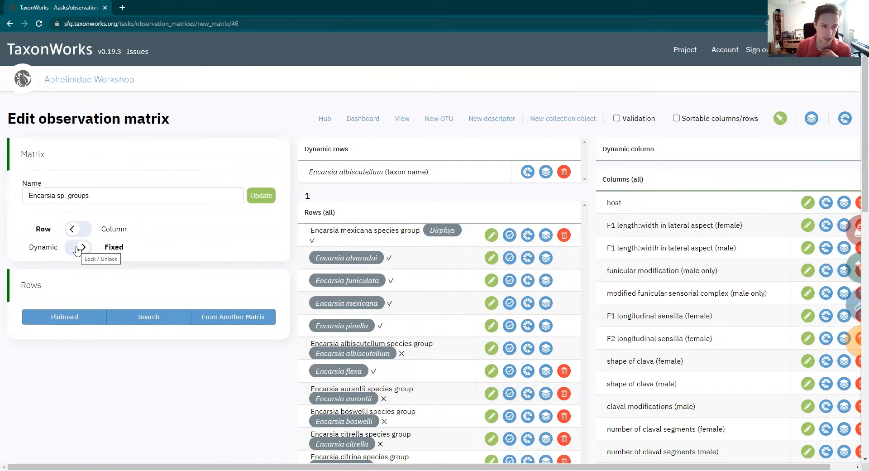
# Search for the OTU Encarsia sophia and add it as a fixed row, checking it at the end of the row list
pyautogui.click(170, 322)
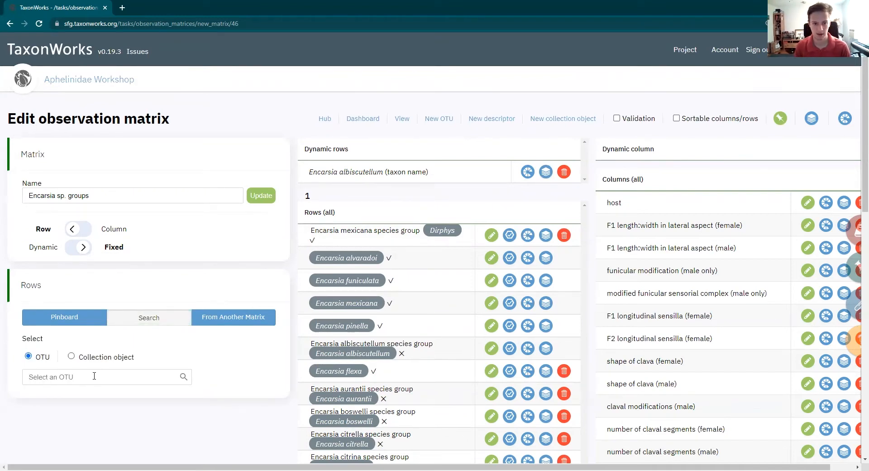
pyautogui.click(95, 376)
pyautogui.write('Encarsia sophia')
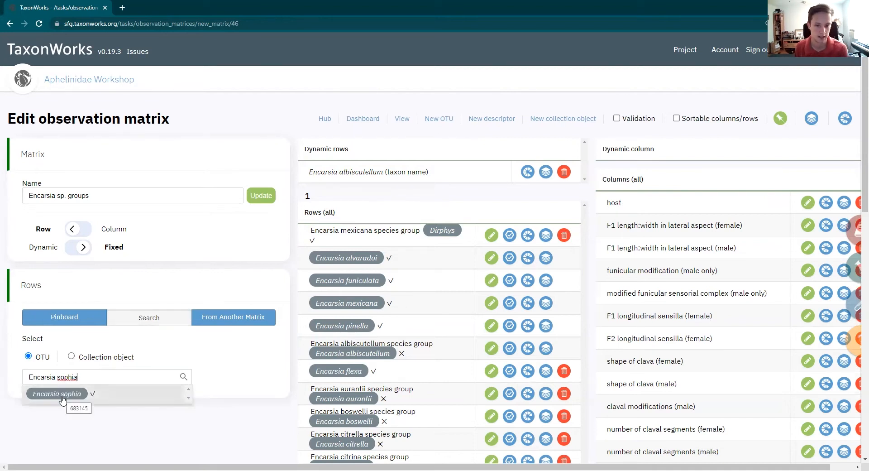
pyautogui.click(62, 397)
pyautogui.scroll(-15, 434, 311)
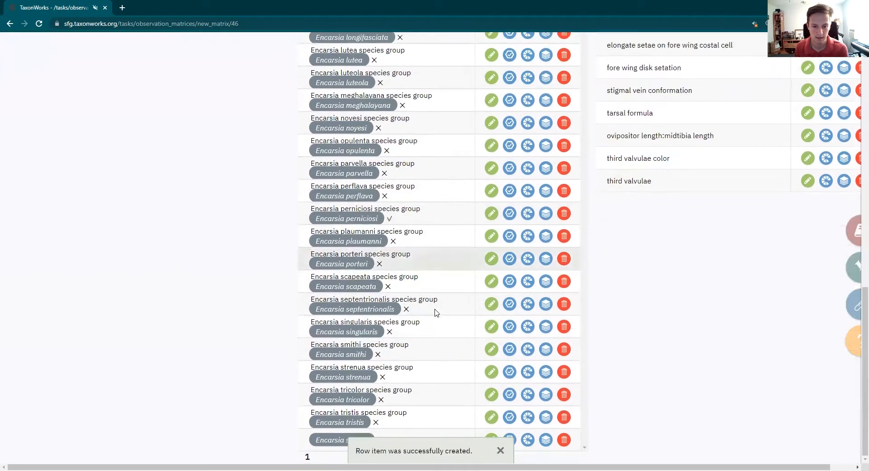
pyautogui.click(500, 450)
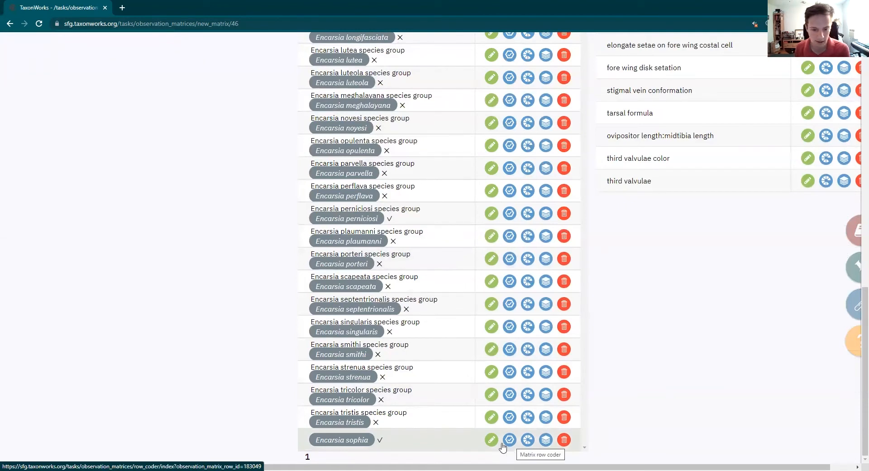
pyautogui.scroll(15, 238, 363)
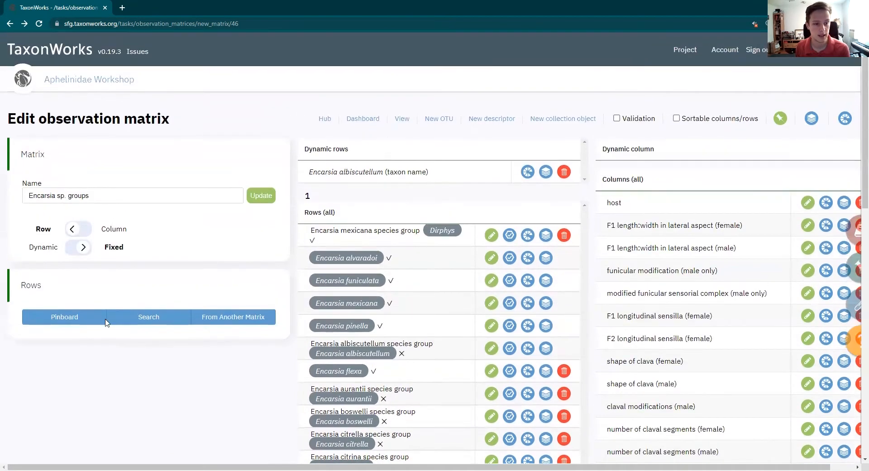
# Add the superspecies Encarsia citrella as a dynamic row by taxon name and review the resulting rows
pyautogui.click(83, 248)
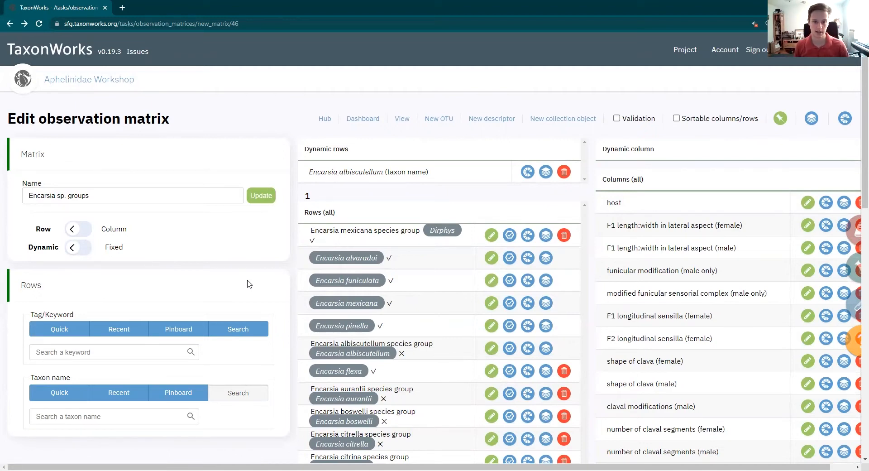
pyautogui.scroll(-2, 349, 233)
pyautogui.scroll(2, 349, 233)
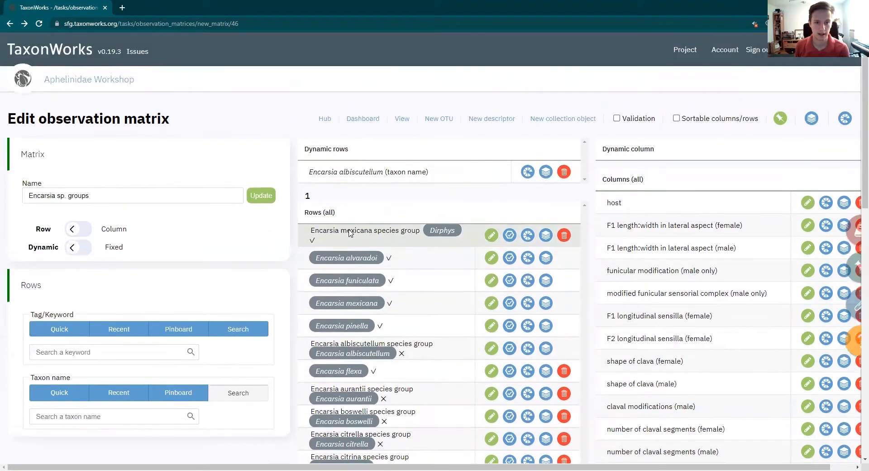
pyautogui.scroll(-1, 168, 375)
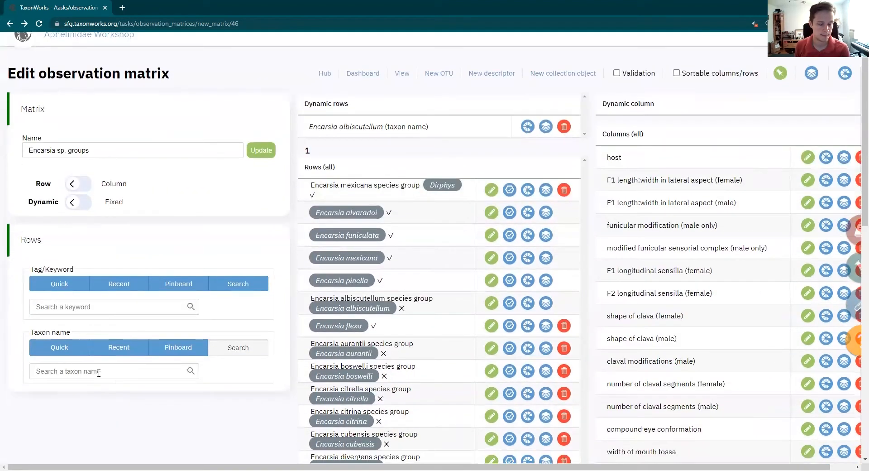
pyautogui.write('Encarsia citrella')
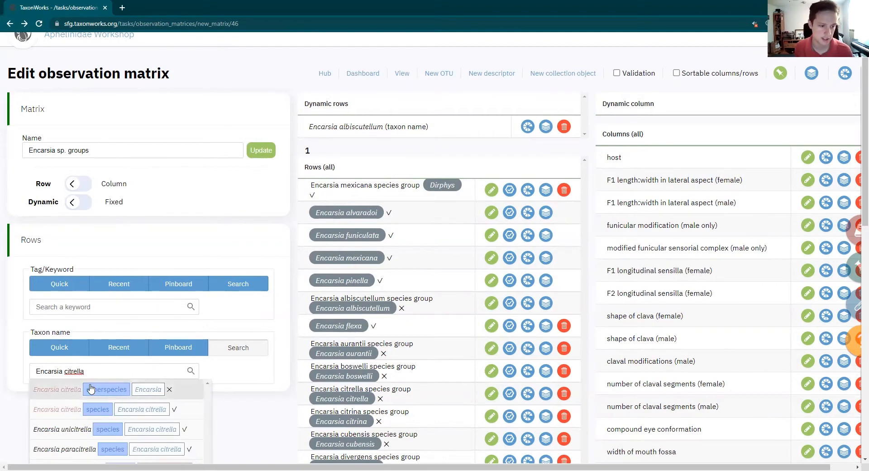
pyautogui.click(112, 396)
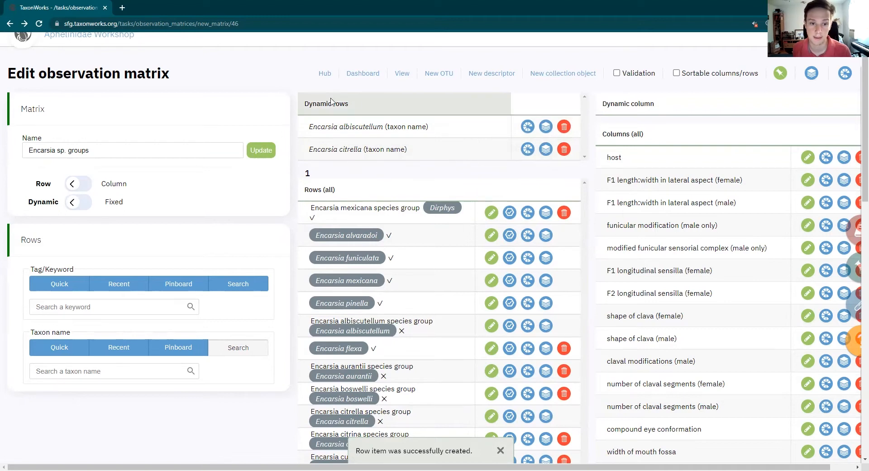
pyautogui.scroll(-20, 407, 181)
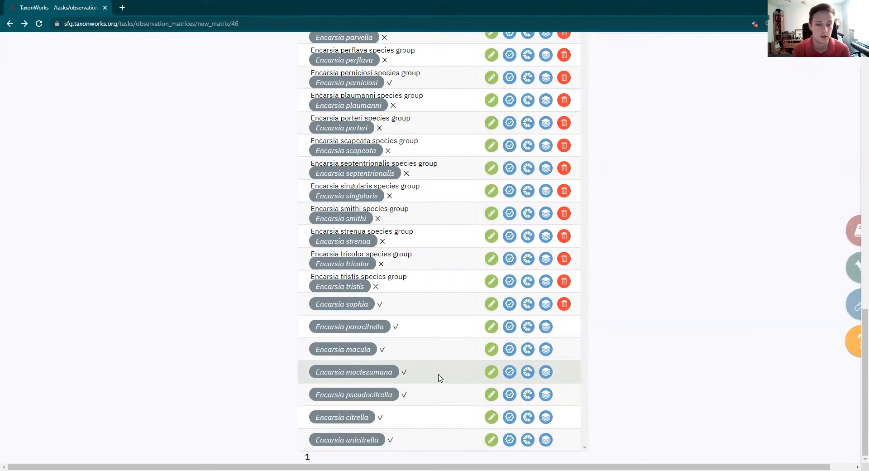
pyautogui.scroll(15, 438, 377)
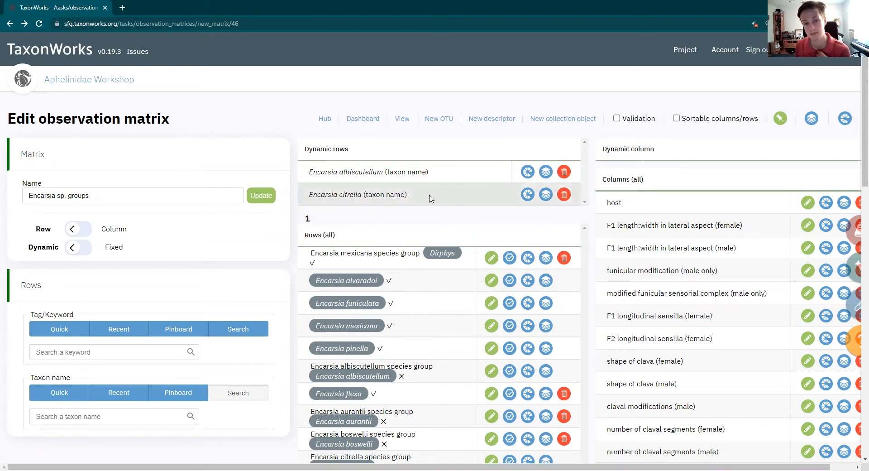
# Delete the Encarsia citrella dynamic row from the matrix and check the remaining rows
pyautogui.click(563, 194)
pyautogui.click(478, 84)
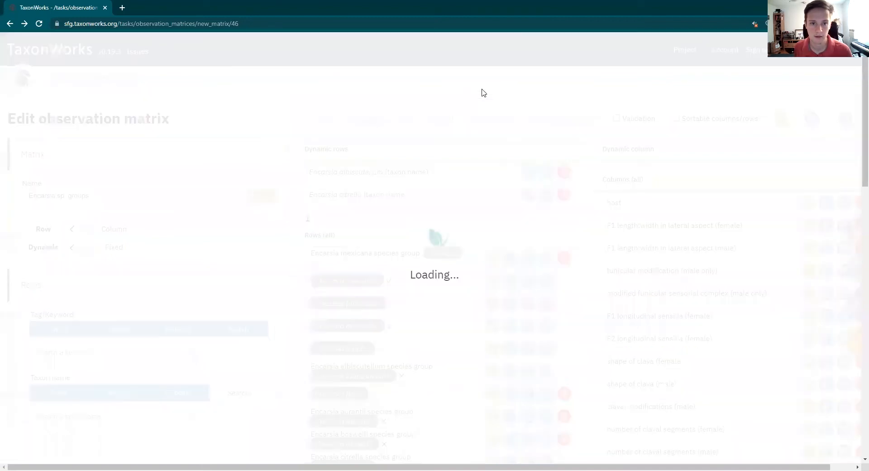
pyautogui.scroll(-20, 578, 189)
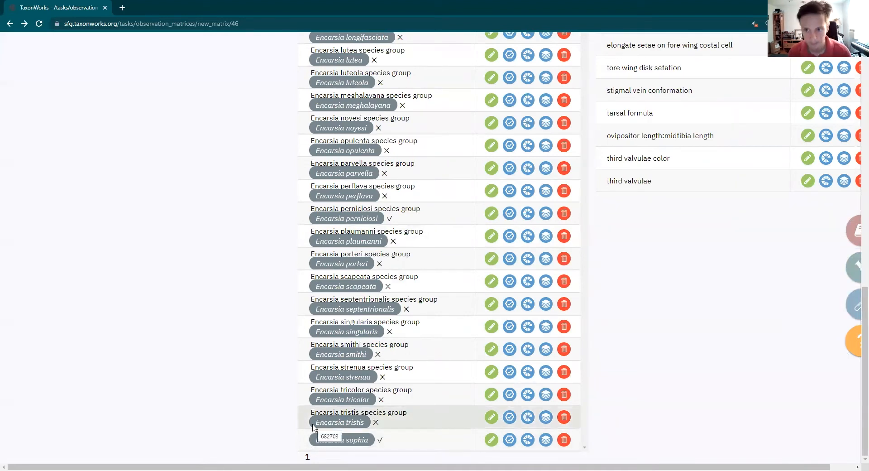
pyautogui.scroll(15, 313, 426)
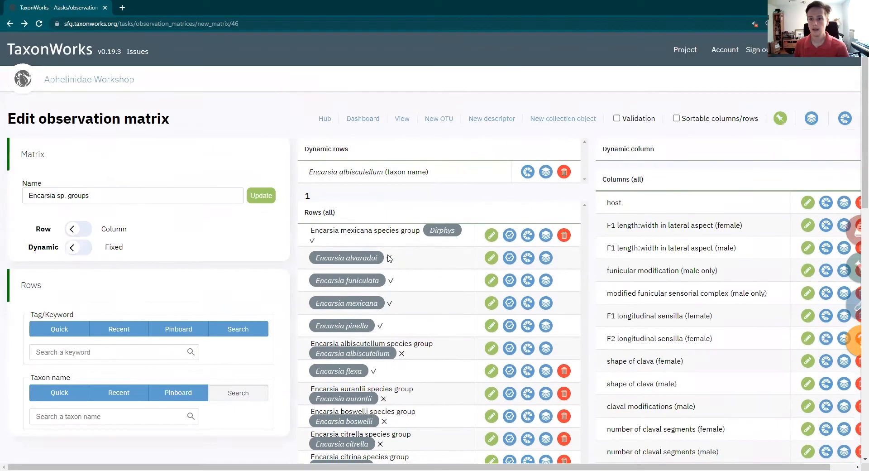
# Switch the matrix editor from adding dynamic rows to adding fixed columns
pyautogui.click(84, 232)
pyautogui.click(77, 247)
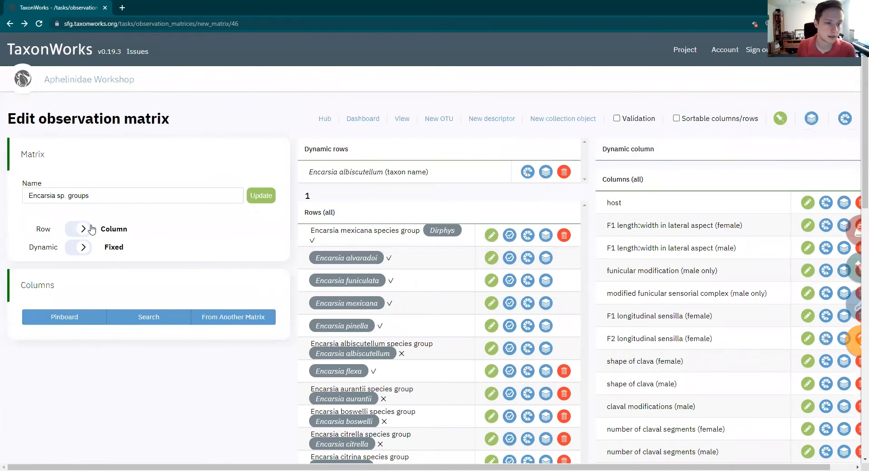
pyautogui.click(73, 229)
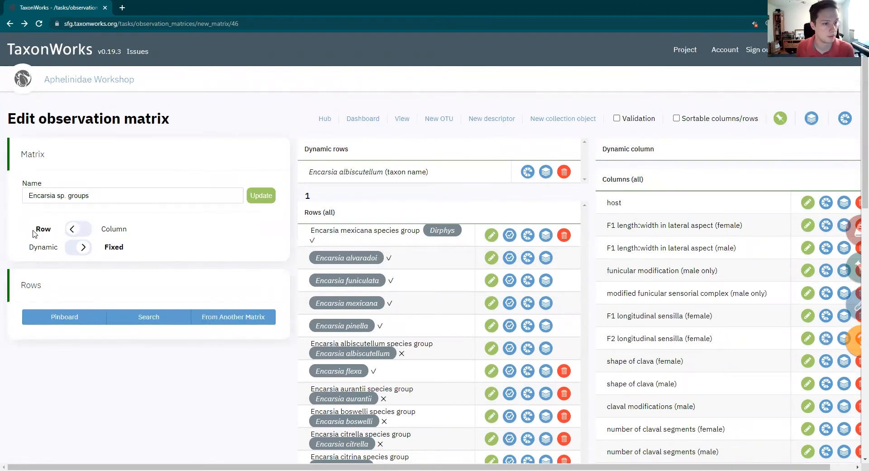
pyautogui.click(114, 229)
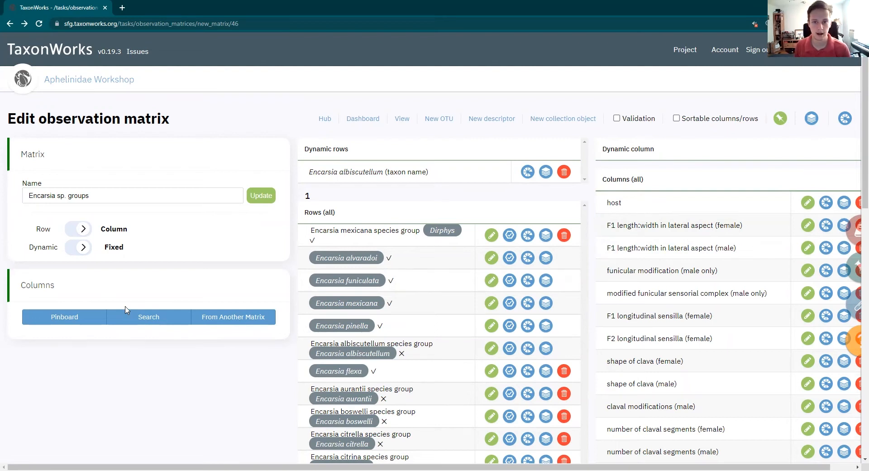
# Start a new descriptor for the Encarsia sp. groups matrix and set its type to Qualitative
pyautogui.click(480, 122)
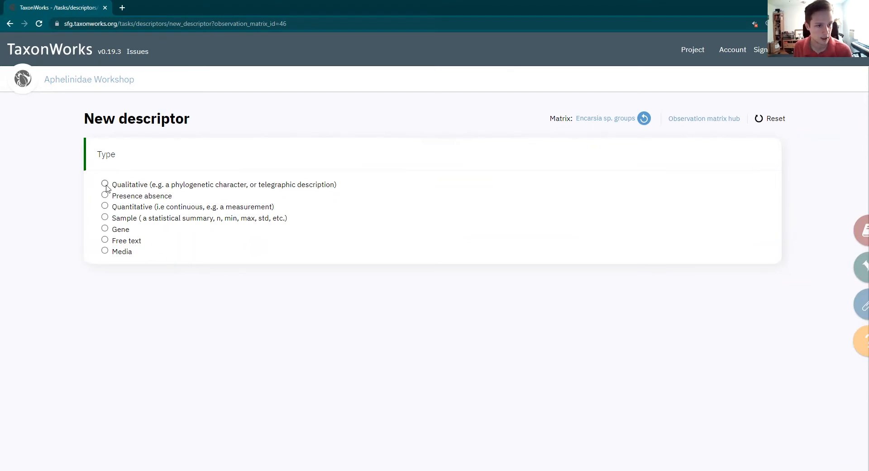
pyautogui.click(105, 185)
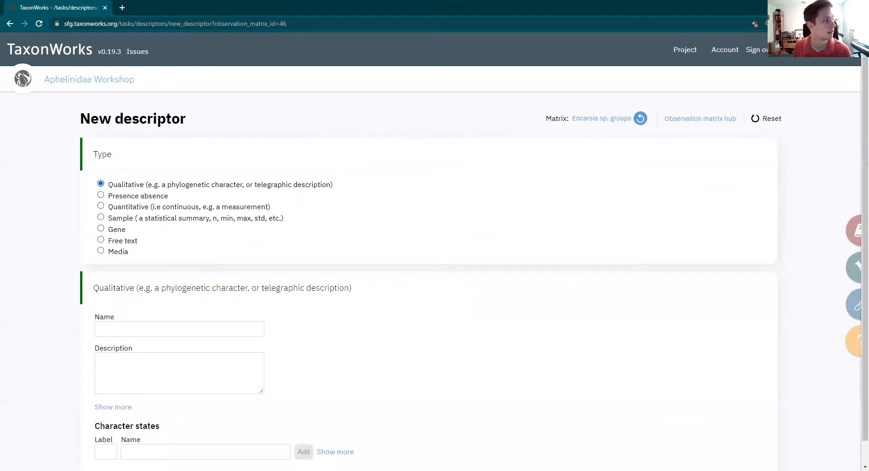
pyautogui.scroll(-1, 167, 242)
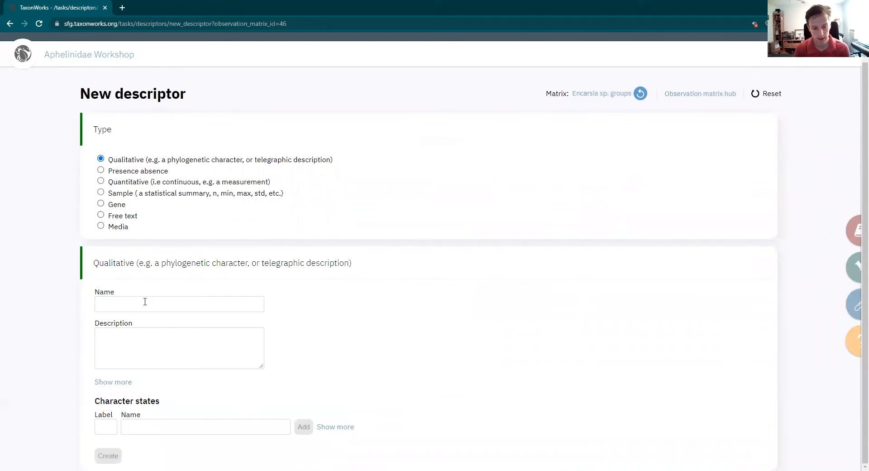
# Name the descriptor "tarsal formula" and enter the description "# of segments composing tarsus"
pyautogui.write('tarsal formula')
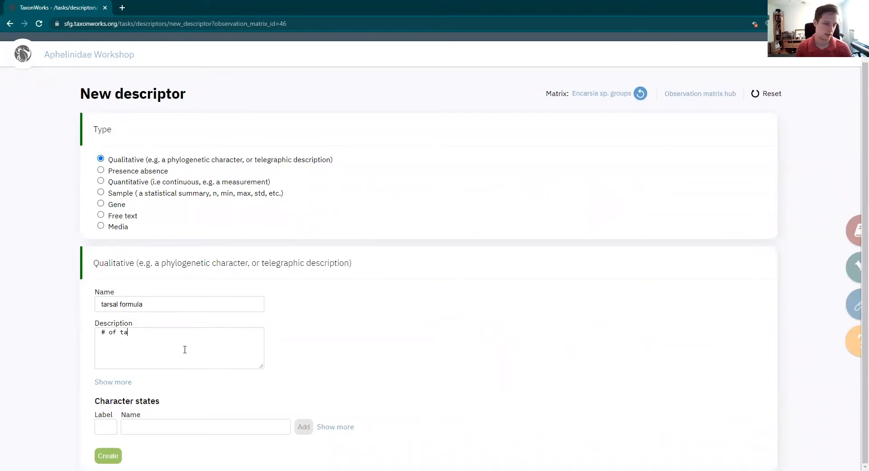
pyautogui.write('eg')
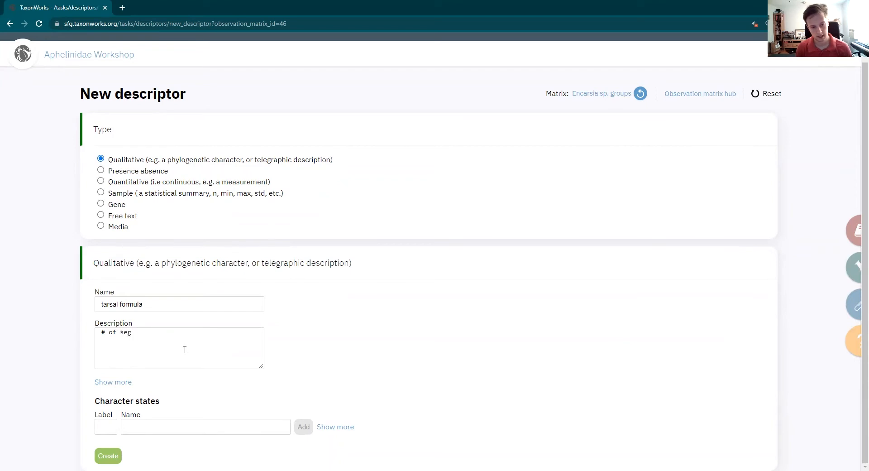
pyautogui.write('ments composi')
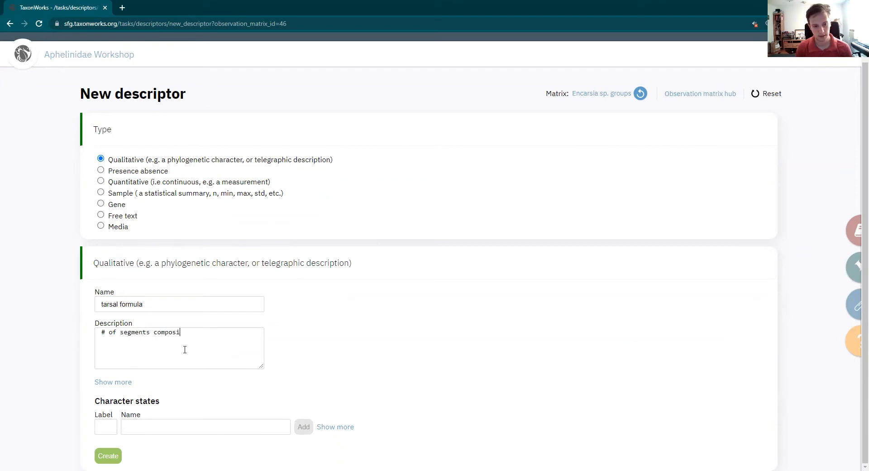
pyautogui.write('ng tarsus')
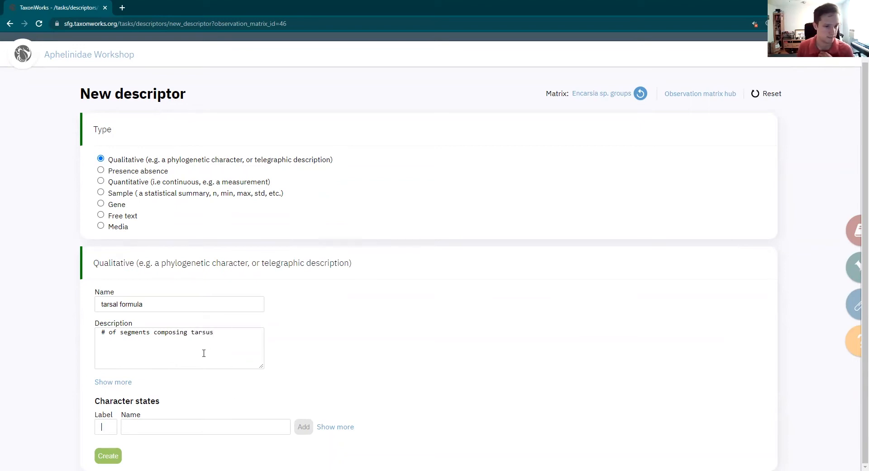
# Change the tarsal formula descriptor's description to "# of segments composing each tarsus"
pyautogui.moveTo(218, 333)
pyautogui.mouseDown()
pyautogui.moveTo(190, 334)
pyautogui.moveTo(219, 331)
pyautogui.mouseUp()
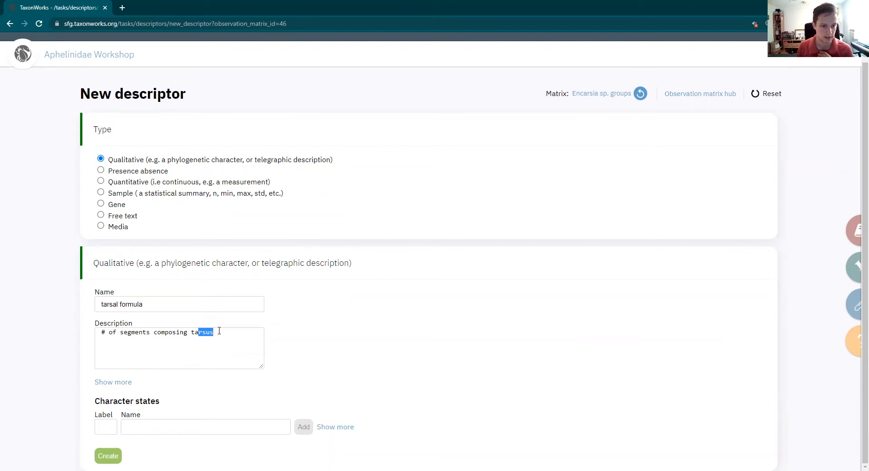
pyautogui.press('BackSpace')
pyautogui.press('BackSpace')
pyautogui.press('BackSpace')
pyautogui.press('BackSpace')
pyautogui.write('each')
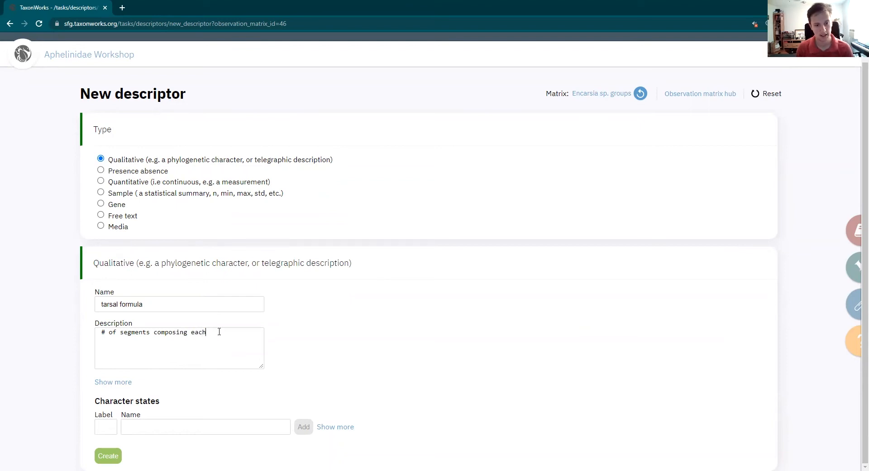
pyautogui.write(' tarsus')
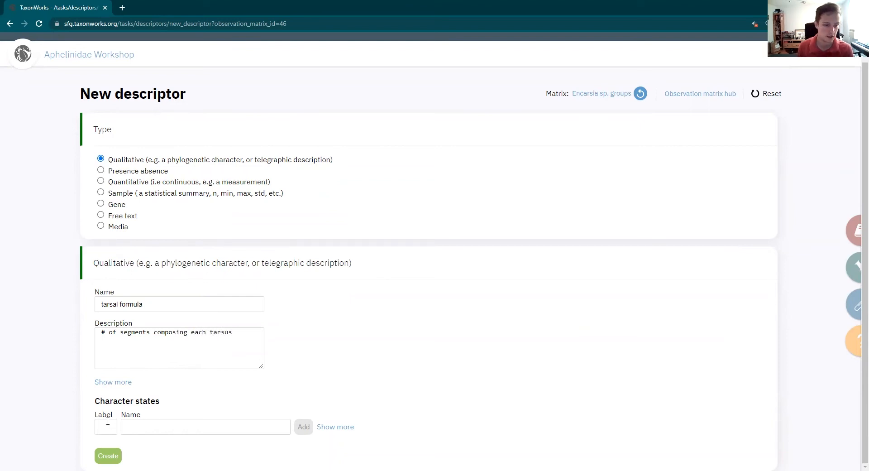
pyautogui.write('0')
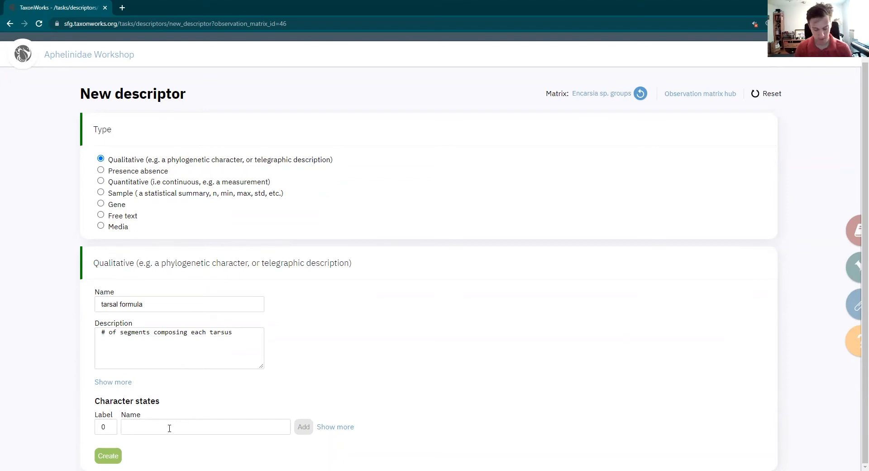
# Add three character states to the descriptor: label 0 named 5-5-5, label 1 named 5-4-5 and label 2 named 4-4-4
pyautogui.write('5-5-5')
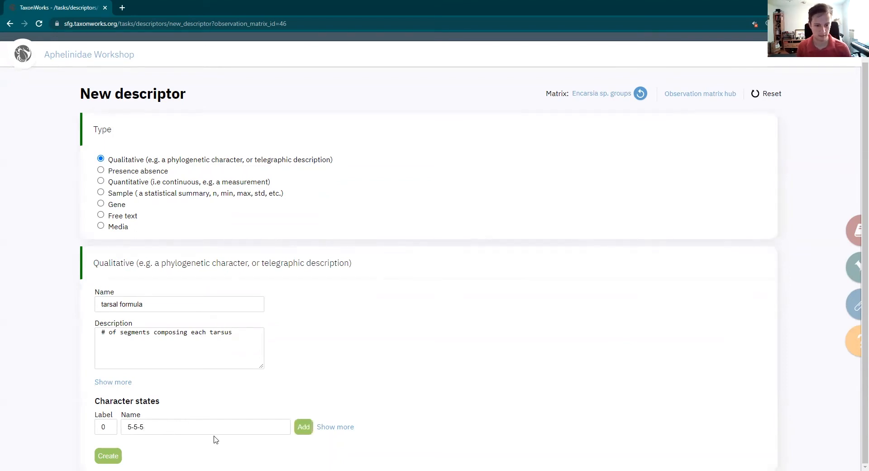
pyautogui.click(302, 427)
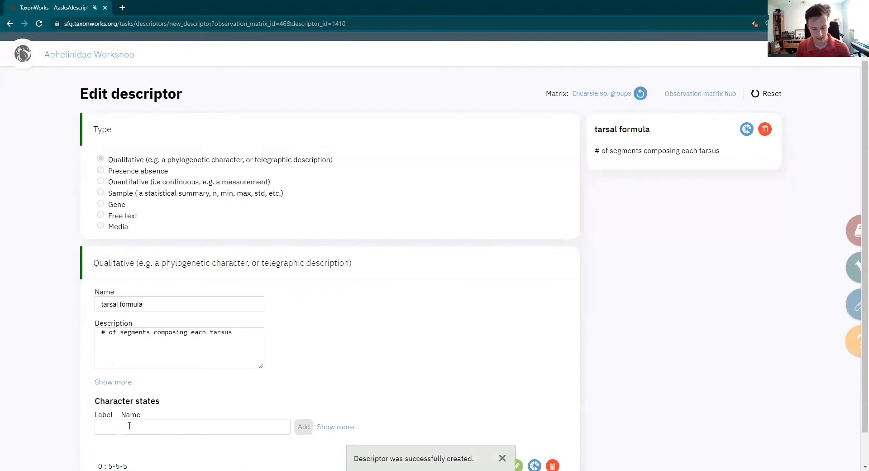
pyautogui.write('4')
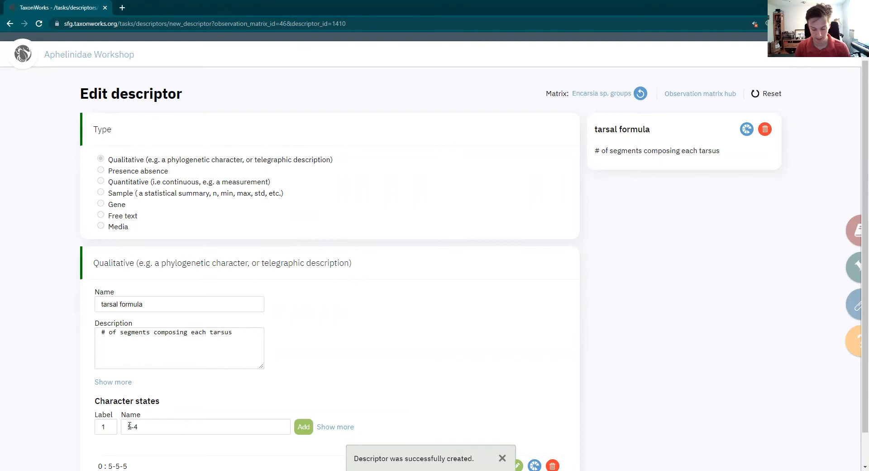
pyautogui.write('-4-4')
pyautogui.click(302, 427)
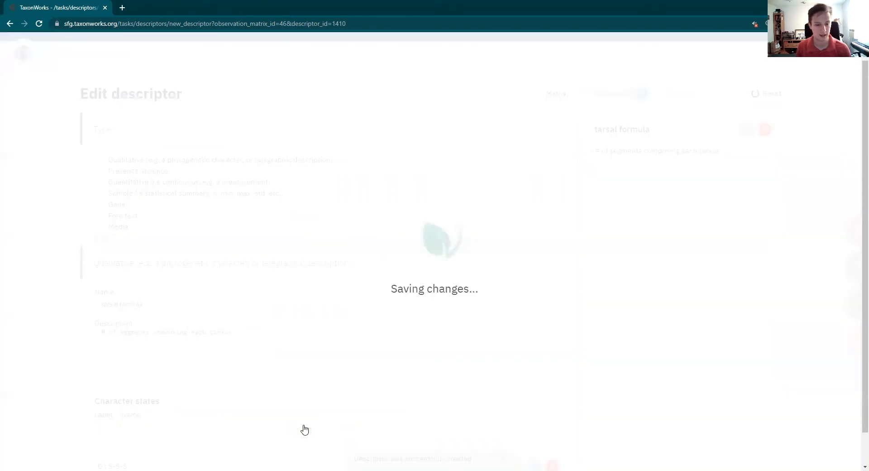
pyautogui.click(105, 428)
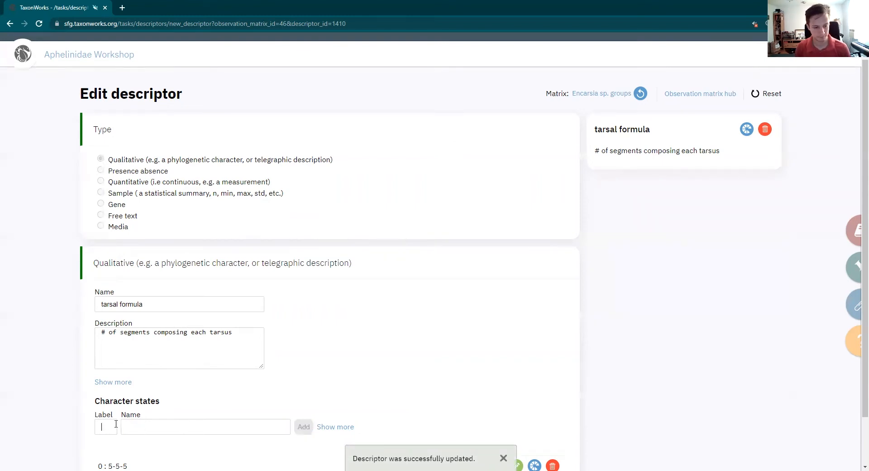
pyautogui.scroll(-1, 139, 421)
pyautogui.write('4-4-4')
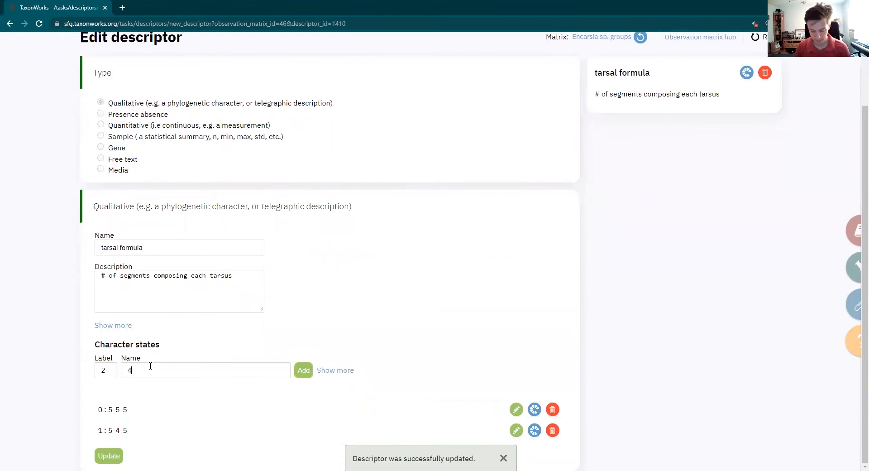
pyautogui.click(311, 374)
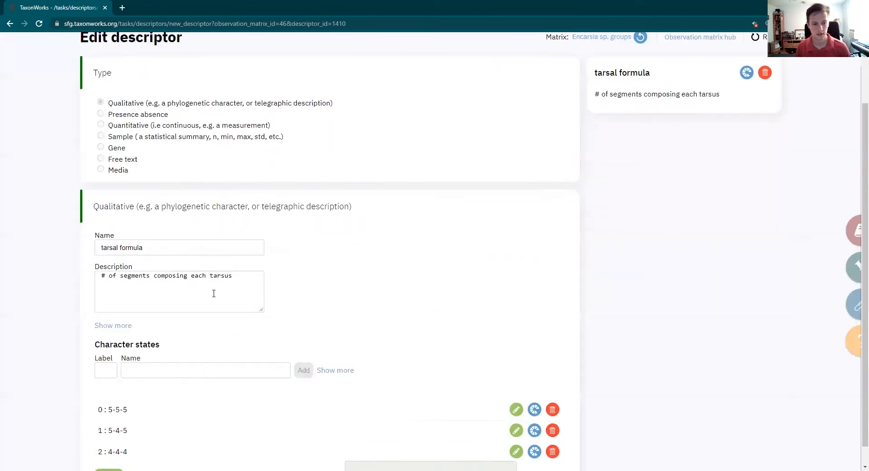
# Show the additional fields for the character states and for the tarsal formula descriptor
pyautogui.scroll(-1, 136, 351)
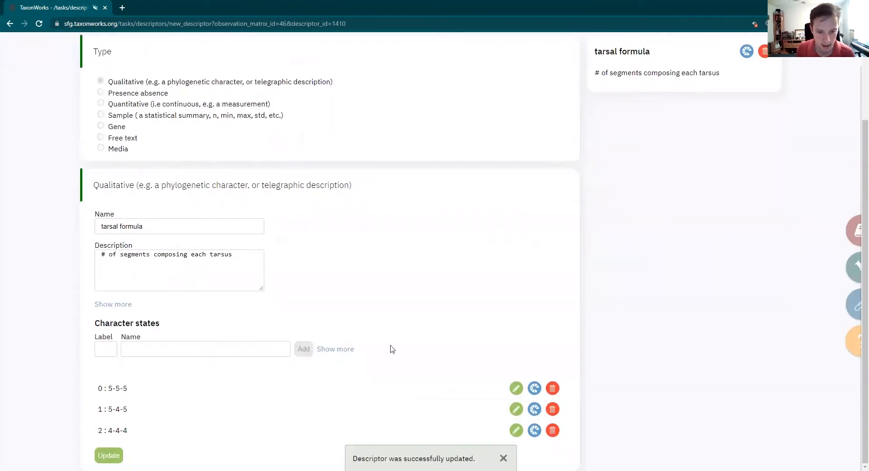
pyautogui.click(341, 349)
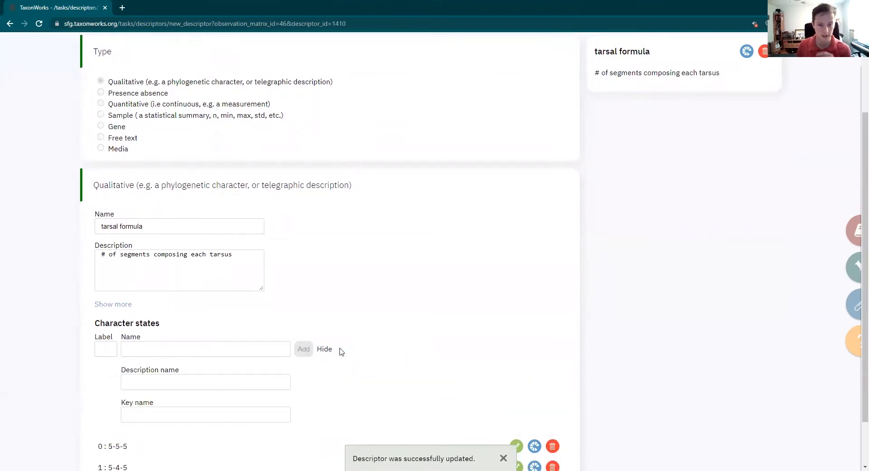
pyautogui.scroll(-1, 367, 295)
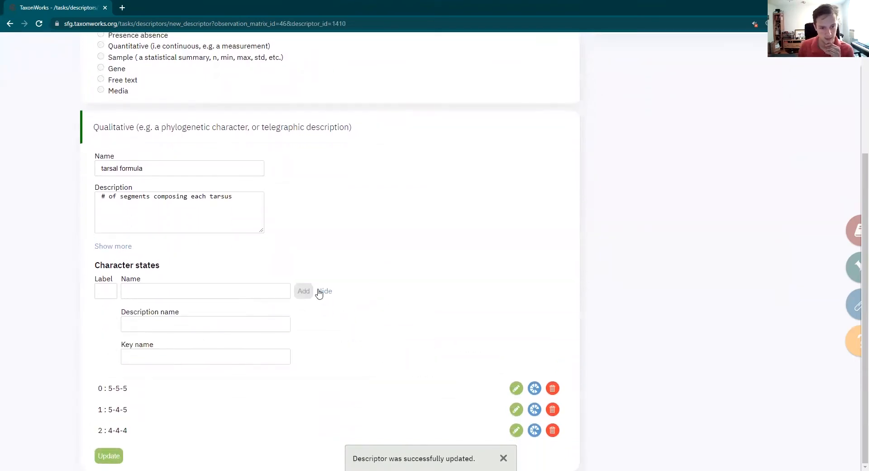
pyautogui.click(115, 247)
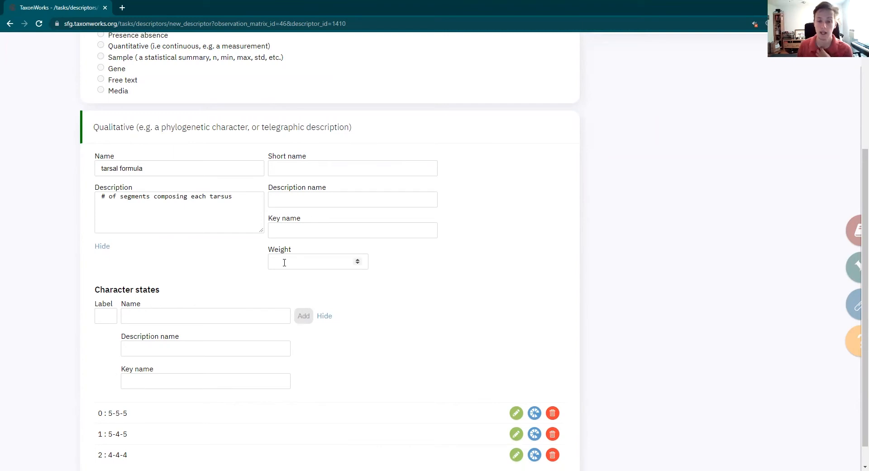
# Set the tarsal formula descriptor's weight to 0 and save the update
pyautogui.click(360, 261)
pyautogui.click(359, 261)
pyautogui.click(359, 261)
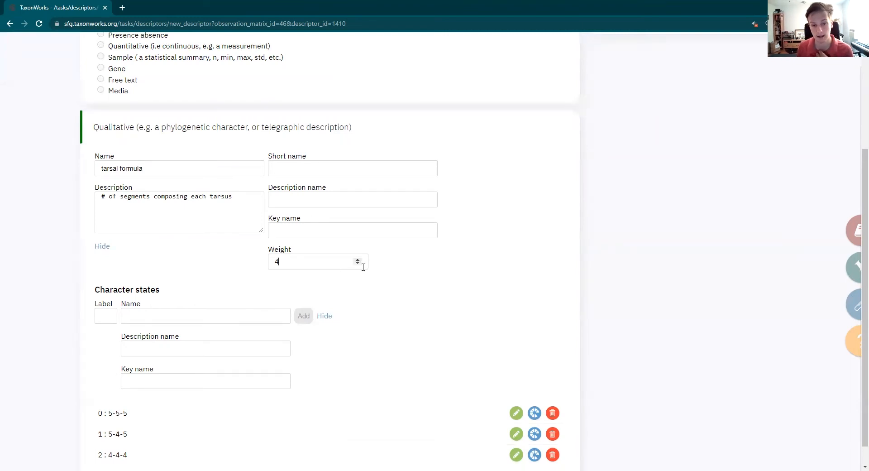
pyautogui.click(358, 264)
pyautogui.click(358, 265)
pyautogui.click(359, 265)
pyautogui.click(358, 265)
pyautogui.click(358, 265)
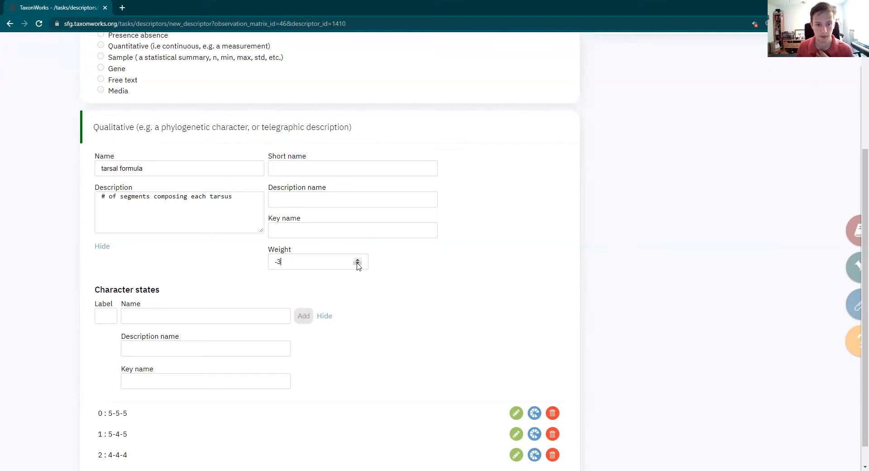
pyautogui.click(358, 259)
pyautogui.click(358, 259)
pyautogui.click(358, 259)
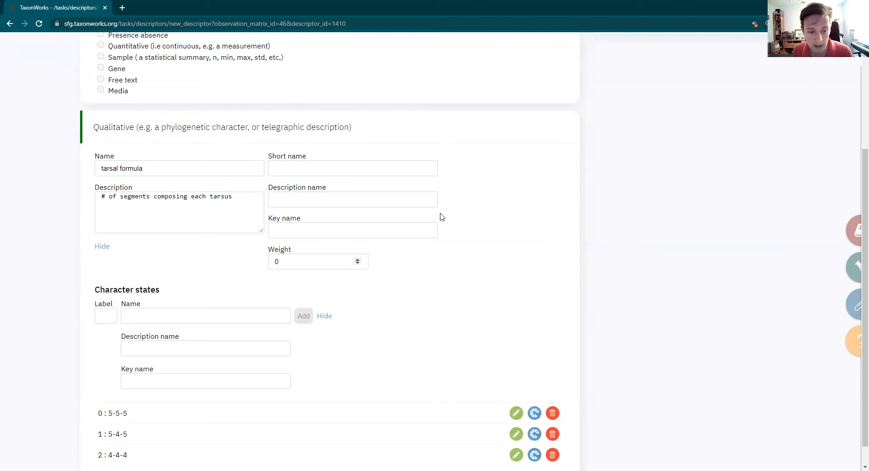
pyautogui.scroll(-1, 434, 223)
pyautogui.scroll(4, 424, 229)
pyautogui.scroll(-4, 421, 231)
pyautogui.click(109, 457)
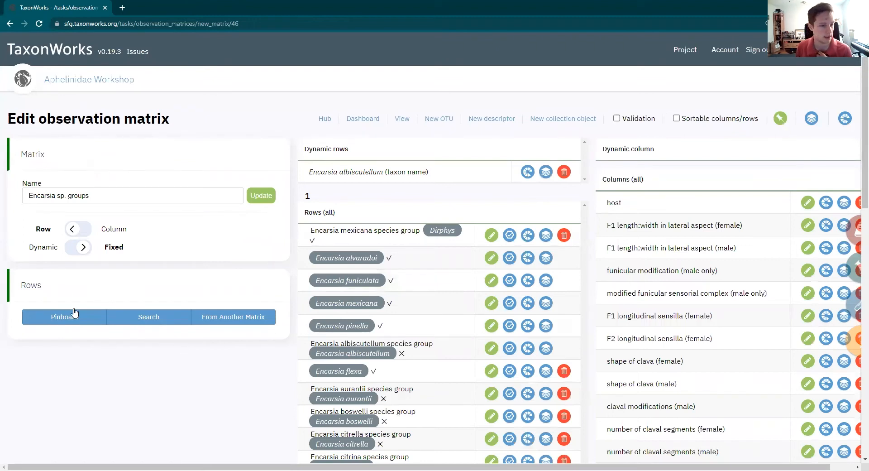
# Try to add the tarsal formula descriptor that is used in one matrix as a fixed column of the Encarsia sp. groups matrix
pyautogui.click(83, 234)
pyautogui.click(131, 318)
pyautogui.click(116, 343)
pyautogui.write('tarsal formula')
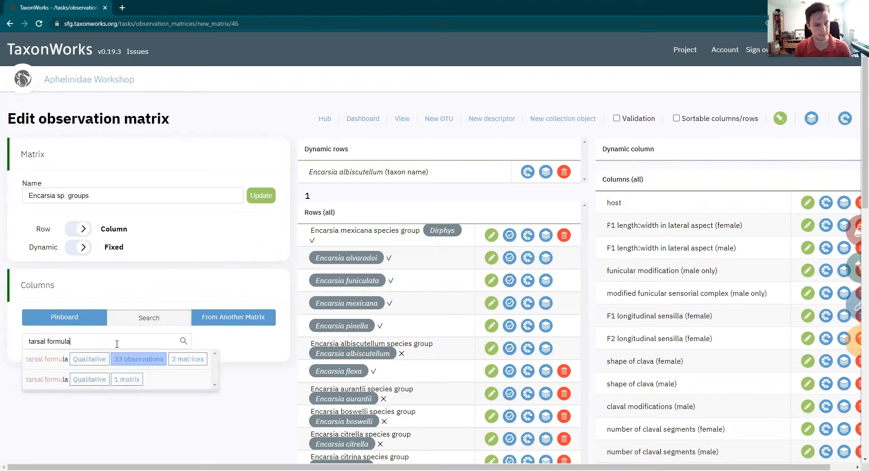
pyautogui.click(48, 381)
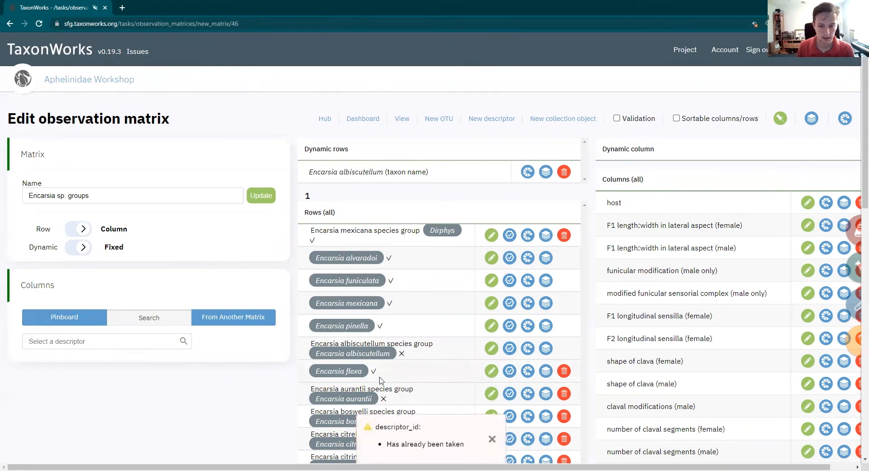
pyautogui.click(492, 439)
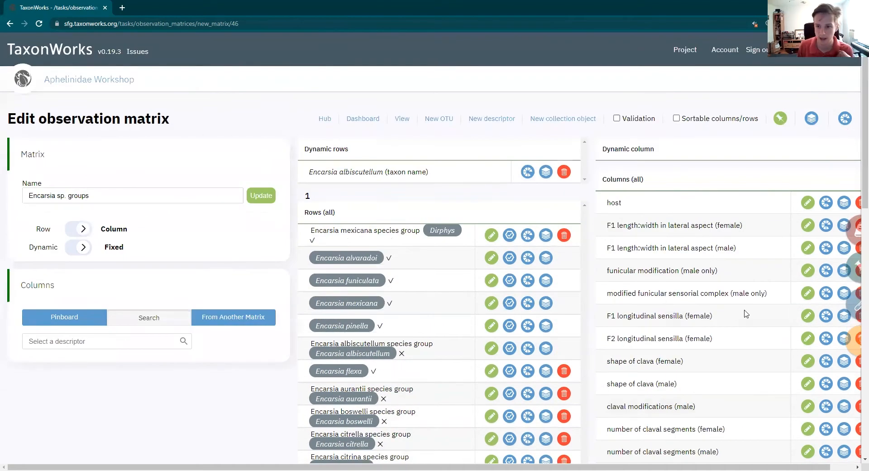
# Examine the matrix's full column list for the tarsal formula descriptors
pyautogui.scroll(-10, 737, 298)
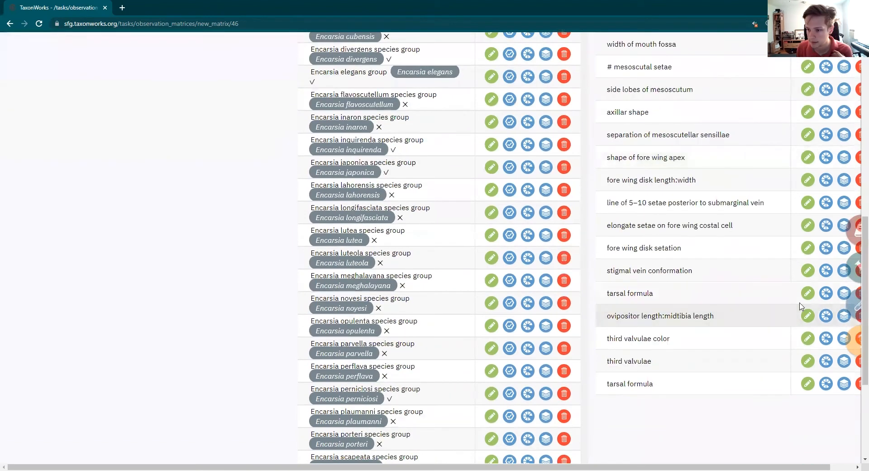
pyautogui.scroll(-2, 636, 299)
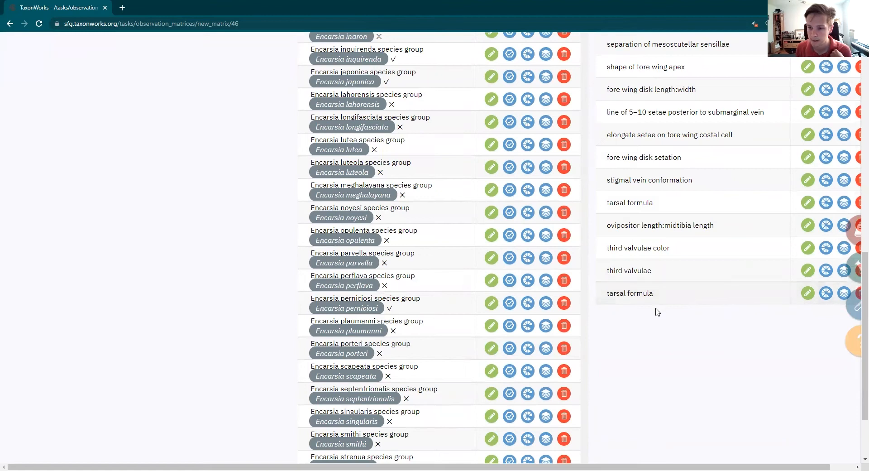
pyautogui.scroll(3, 679, 335)
pyautogui.scroll(-1, 660, 335)
pyautogui.scroll(-4, 670, 344)
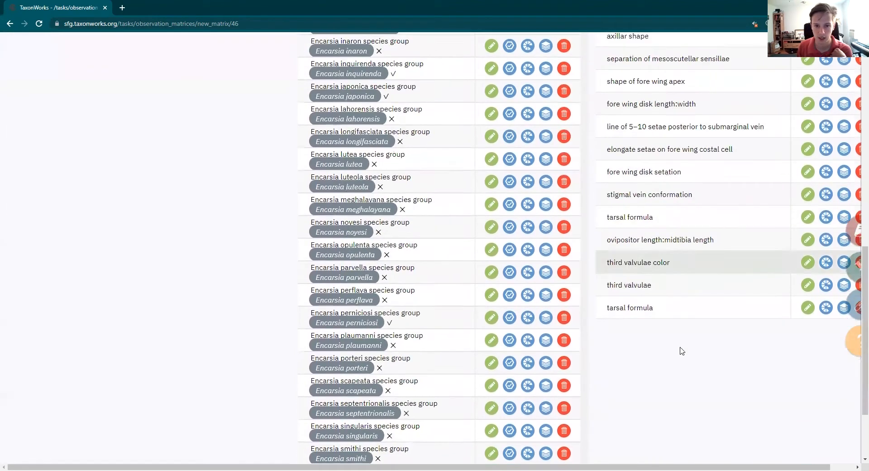
pyautogui.scroll(3, 344, 437)
pyautogui.scroll(7, 351, 422)
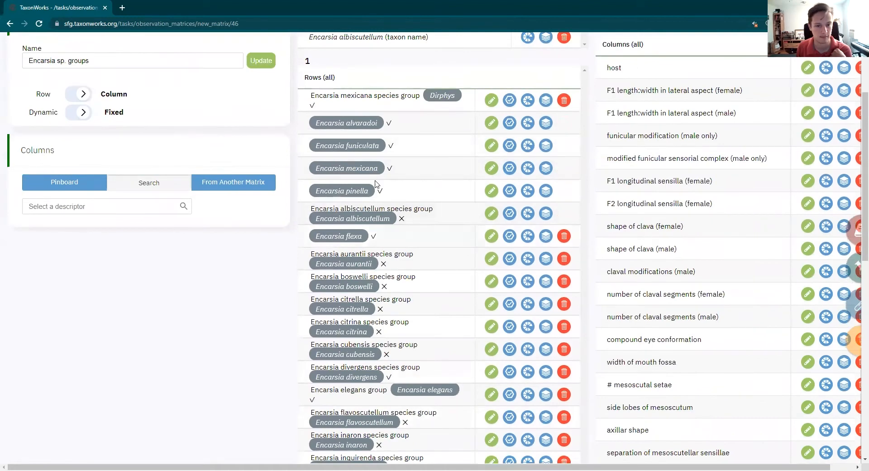
pyautogui.scroll(3, 244, 289)
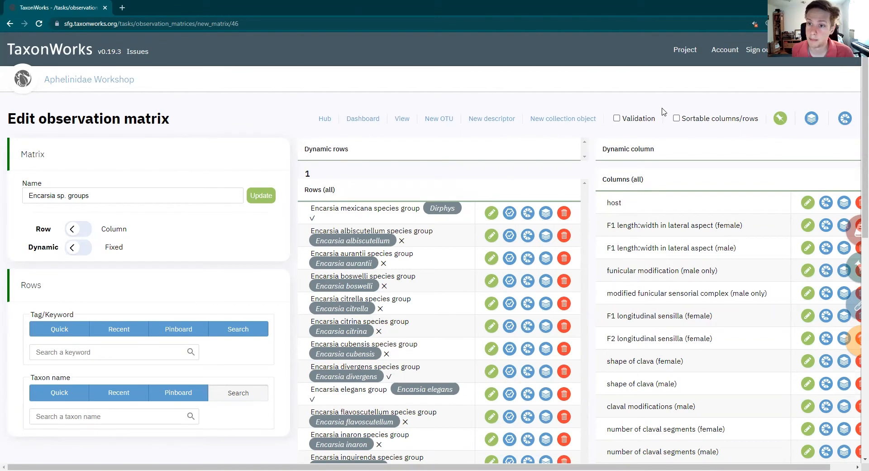
# Turn on validation for the matrix and read the soft validation details of the Encarsia citrella species group row
pyautogui.click(619, 121)
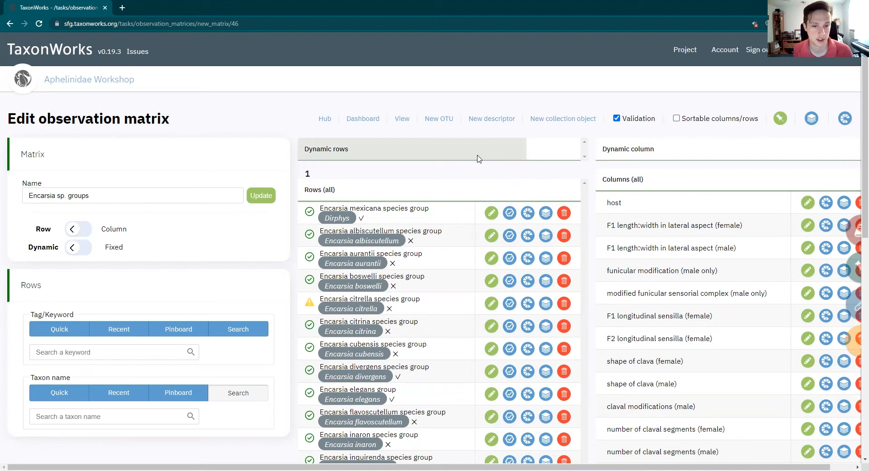
pyautogui.scroll(-1, 478, 158)
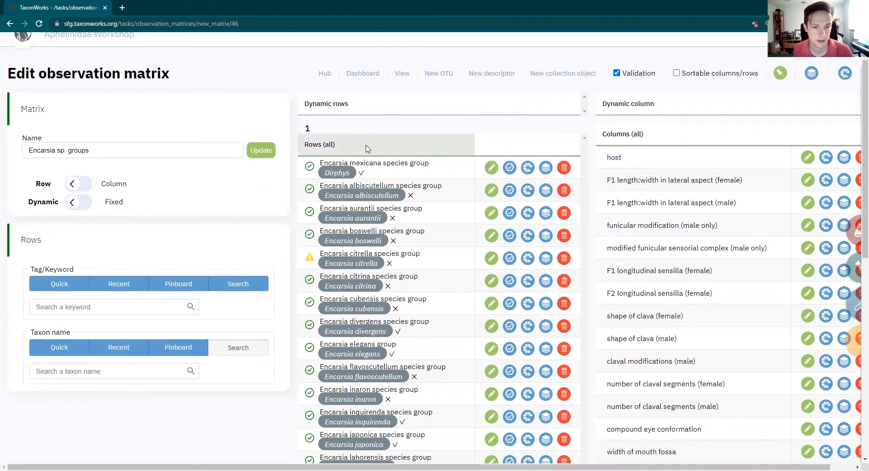
pyautogui.moveTo(309, 173)
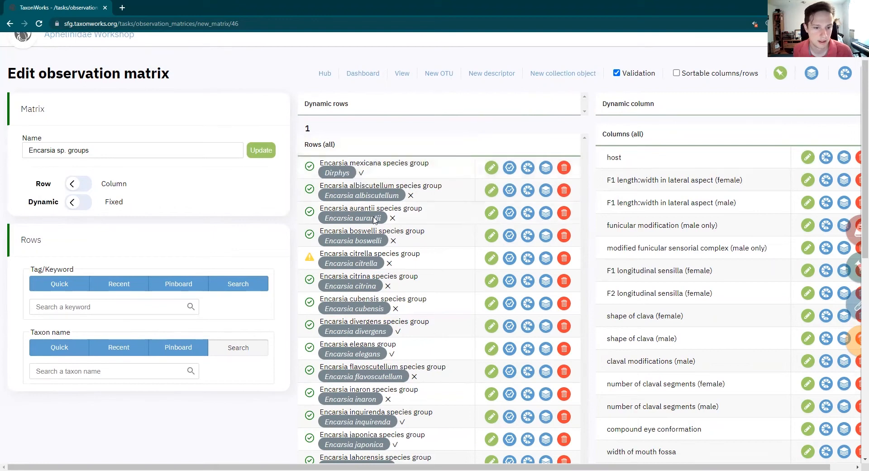
pyautogui.scroll(-2, 300, 184)
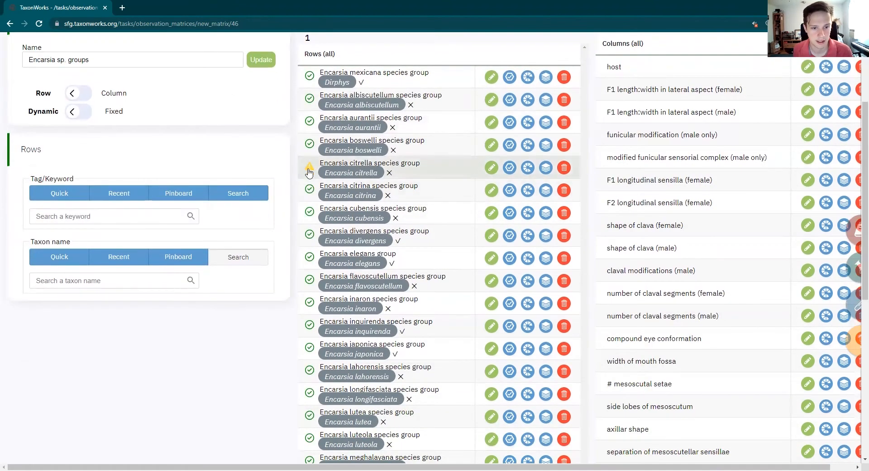
pyautogui.click(309, 169)
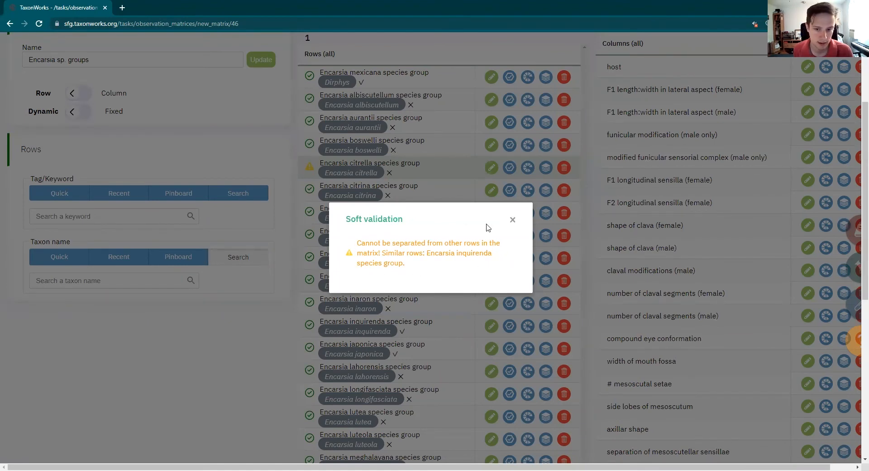
pyautogui.click(513, 220)
# Turn off validation and make the matrix's columns and rows sortable
pyautogui.scroll(2, 432, 186)
pyautogui.scroll(1, 432, 186)
pyautogui.scroll(-1, 432, 185)
pyautogui.scroll(1, 431, 185)
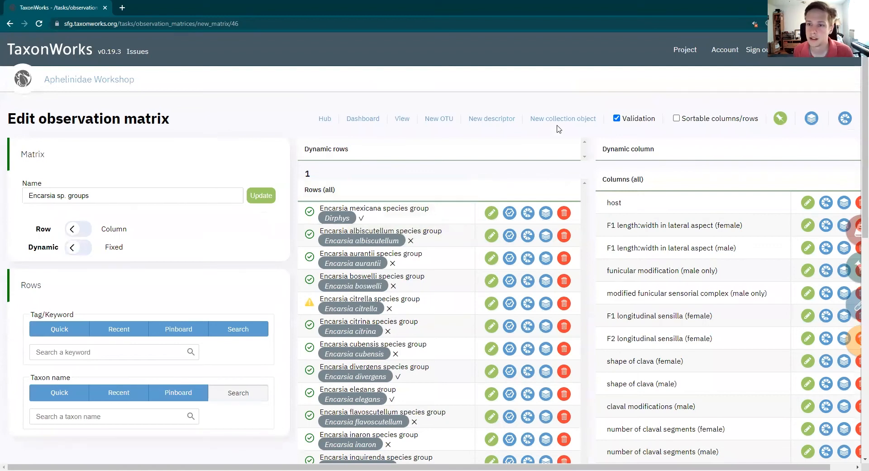
pyautogui.click(616, 118)
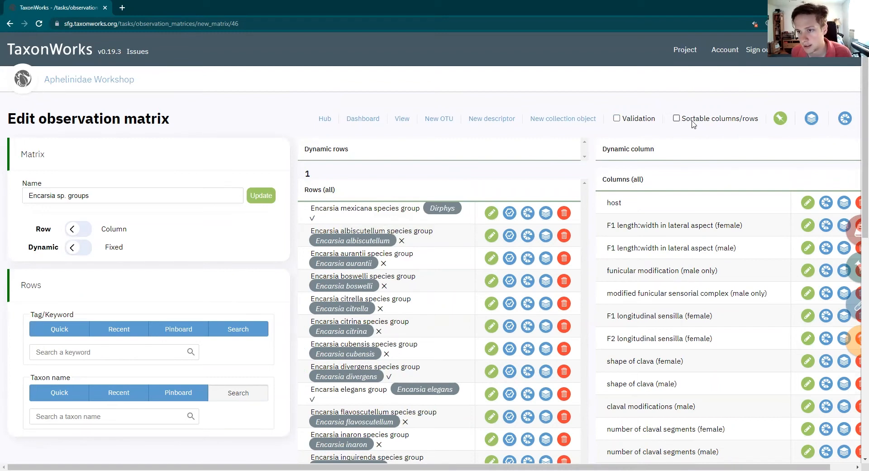
pyautogui.click(676, 119)
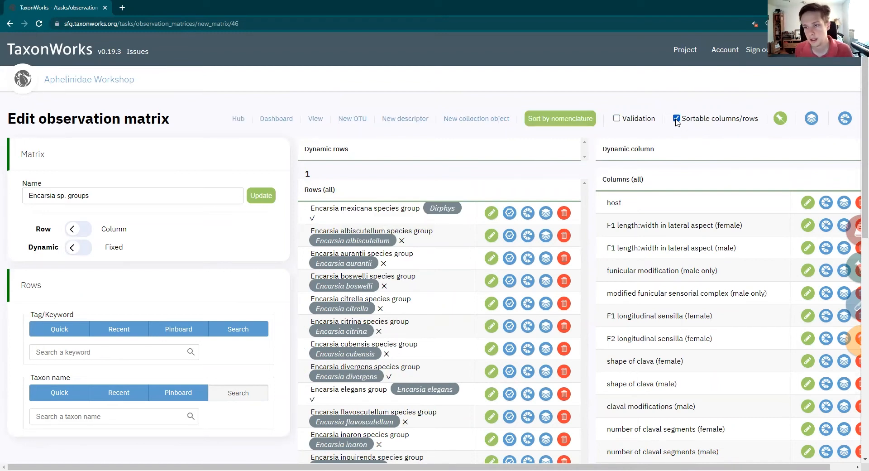
# Move the Encarsia mexicana species group row below the Encarsia aurantii row, and return it to the head of the row list
pyautogui.scroll(-3, 397, 157)
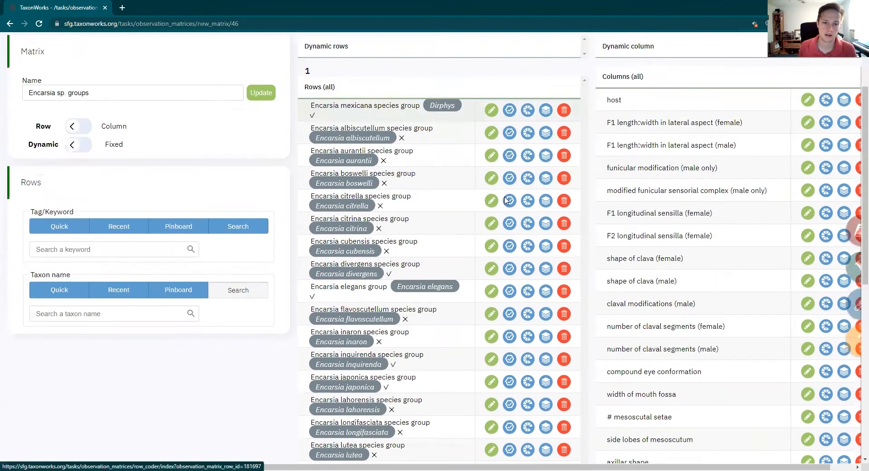
pyautogui.scroll(2, 397, 157)
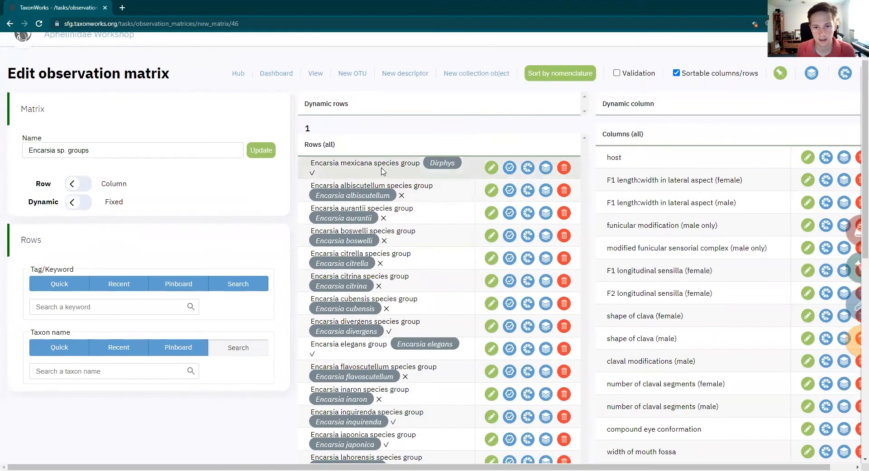
pyautogui.moveTo(377, 316); pyautogui.dragTo(386, 224)
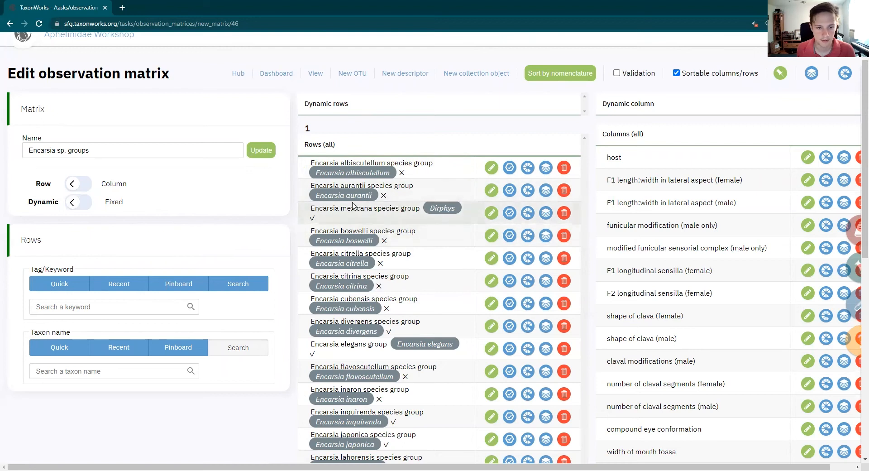
pyautogui.moveTo(378, 216); pyautogui.dragTo(382, 176)
# Move the tarsal formula column from the end of the column list to directly below the other tarsal formula column
pyautogui.scroll(-6, 665, 193)
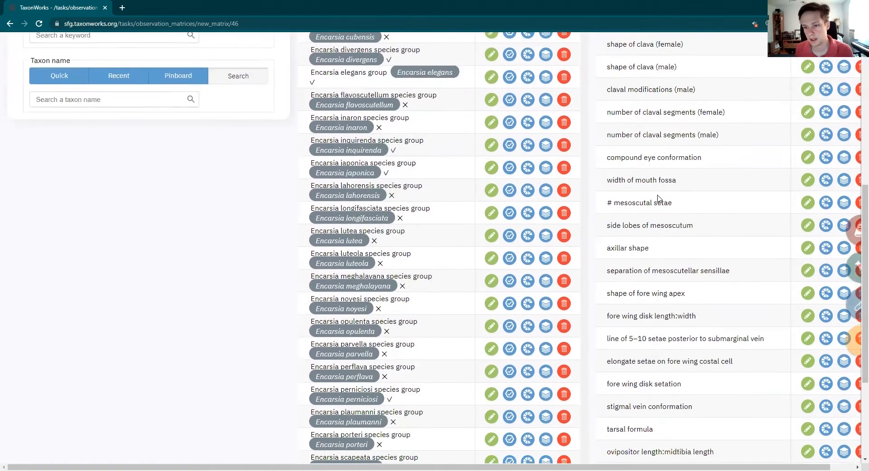
pyautogui.scroll(7, 634, 186)
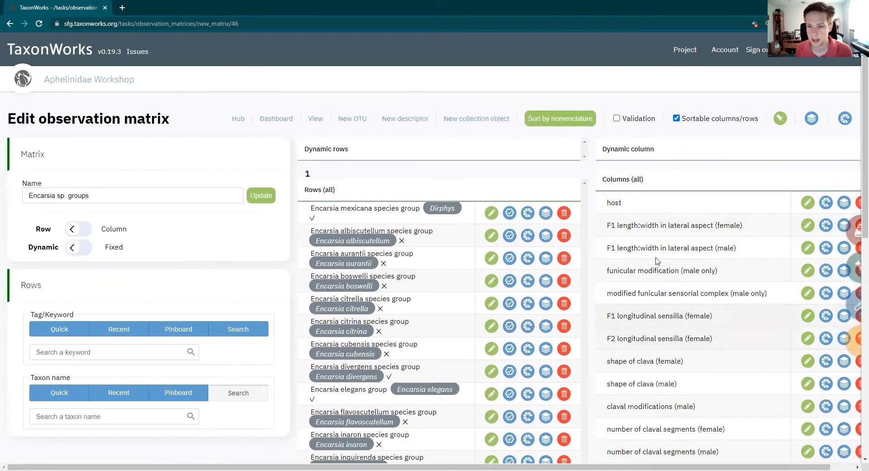
pyautogui.scroll(-6, 661, 262)
pyautogui.scroll(6, 663, 272)
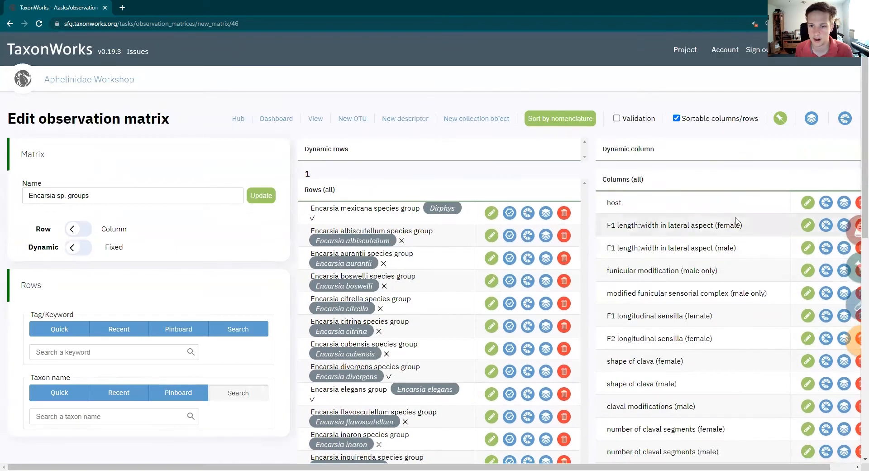
pyautogui.scroll(-6, 700, 253)
pyautogui.scroll(-4, 698, 253)
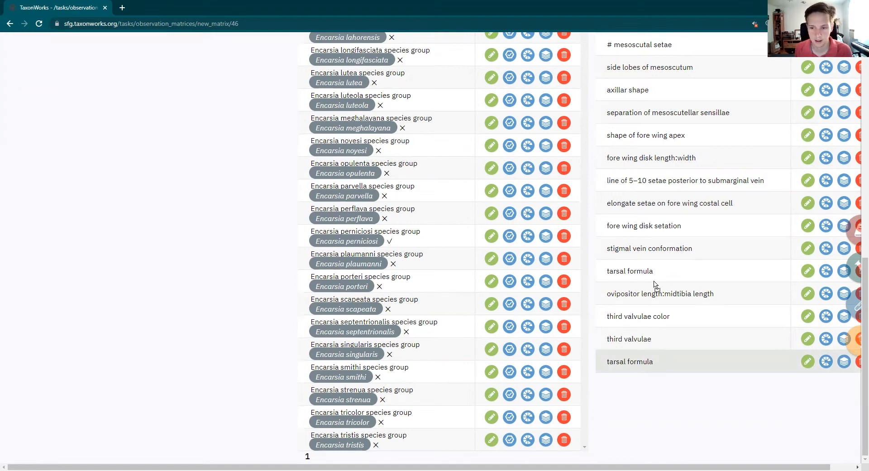
pyautogui.moveTo(656, 288); pyautogui.dragTo(665, 297)
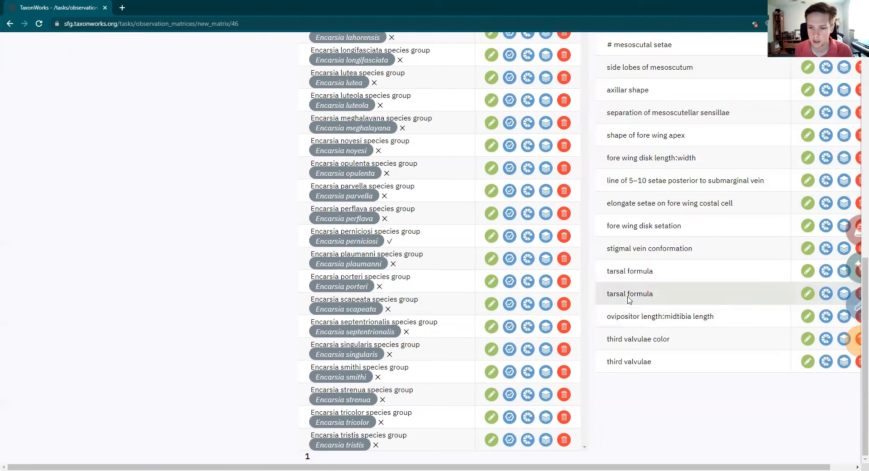
# Sort the matrix rows by nomenclature and check the order of the whole row list
pyautogui.scroll(7, 609, 278)
pyautogui.scroll(3, 609, 278)
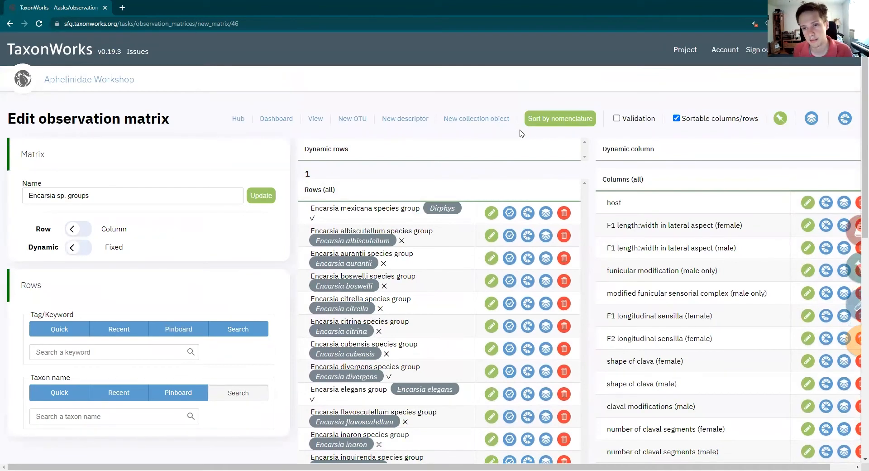
pyautogui.click(544, 120)
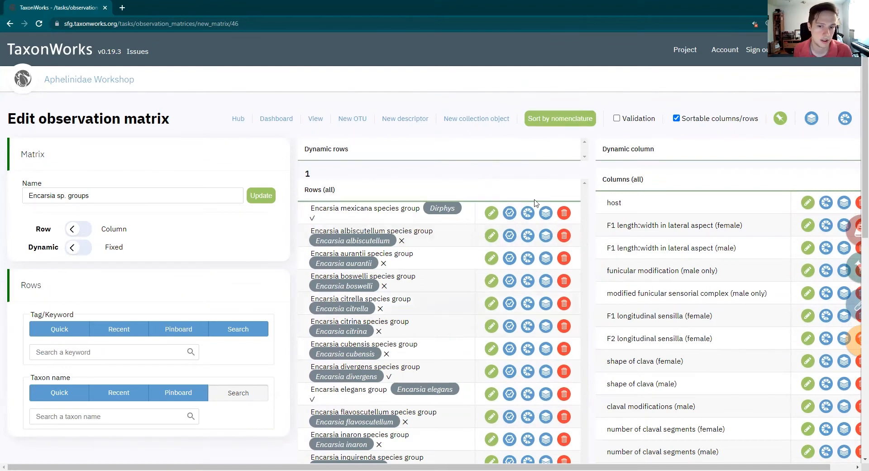
pyautogui.click(543, 119)
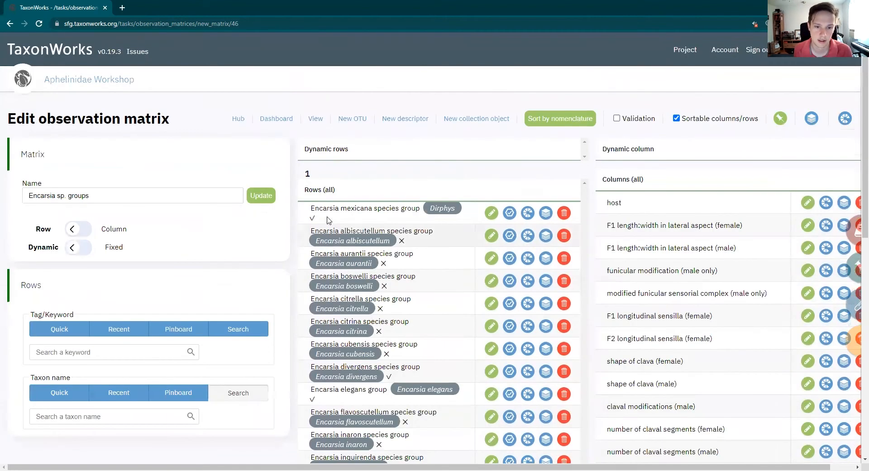
pyautogui.scroll(-9, 337, 262)
pyautogui.scroll(-2, 336, 263)
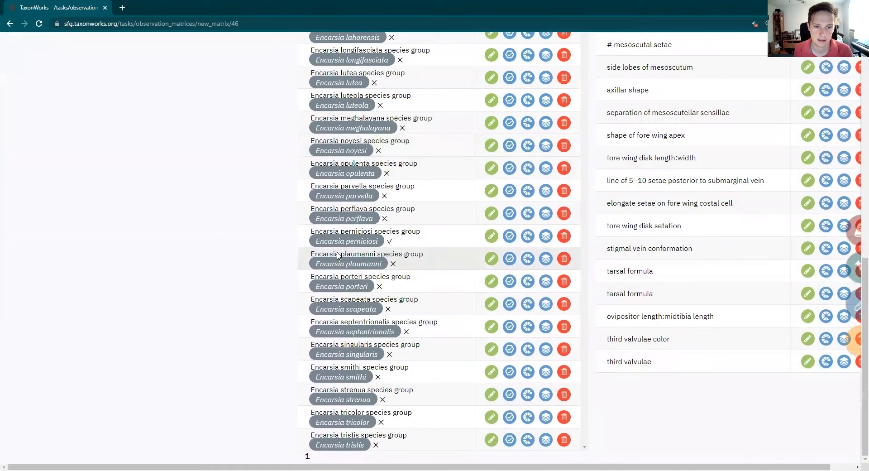
pyautogui.scroll(8, 358, 321)
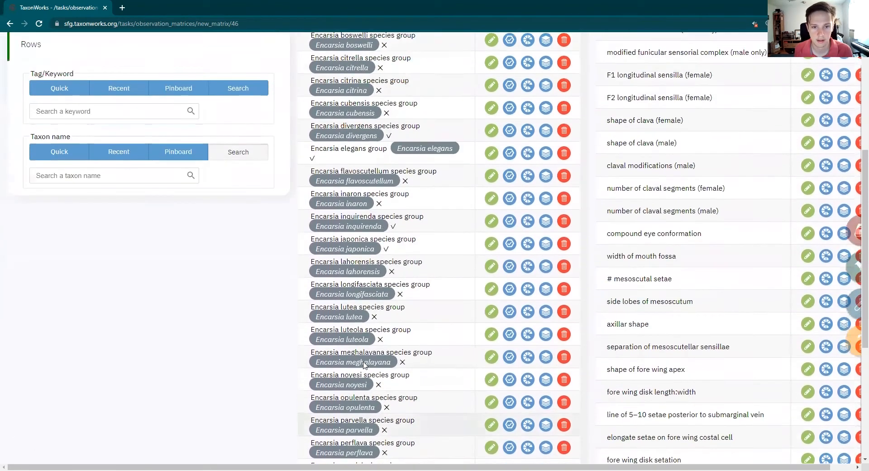
pyautogui.scroll(3, 364, 358)
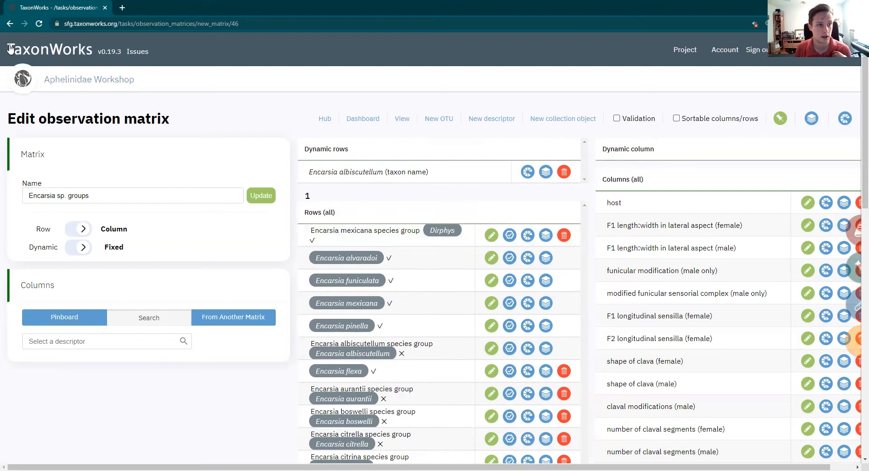
# Open the Encarsia sp. groups interactive key from the observation matrix hub and switch its layout to show descriptors beside the taxa
pyautogui.click(324, 118)
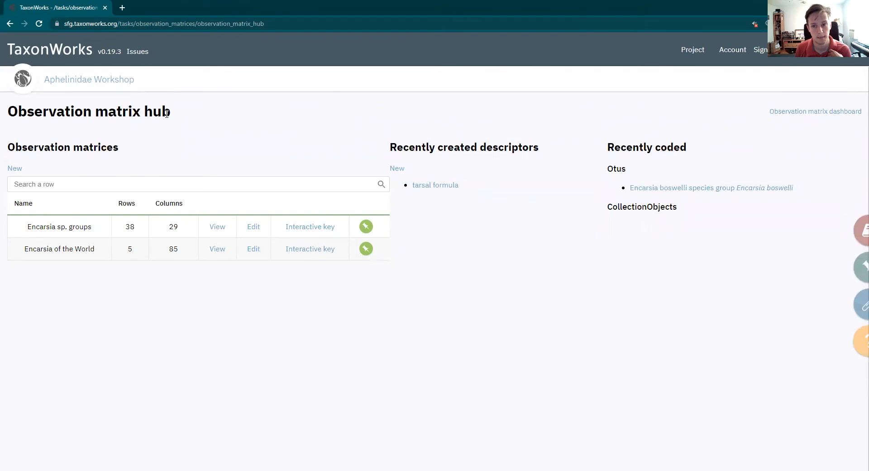
pyautogui.click(309, 231)
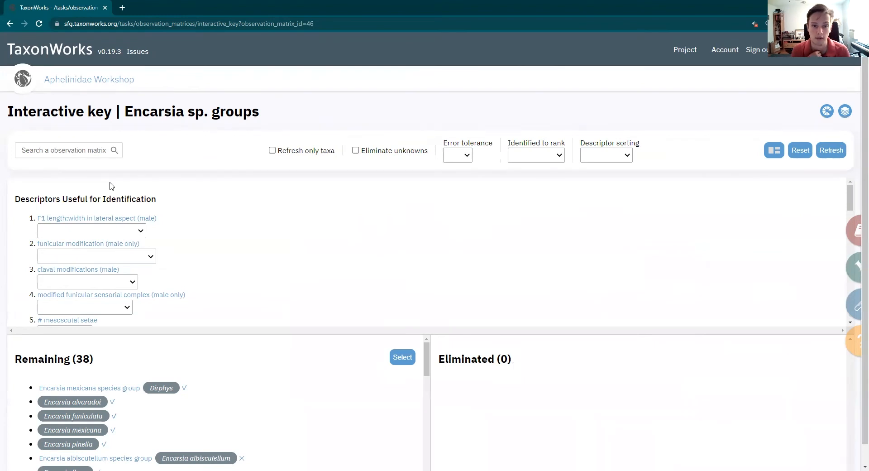
pyautogui.click(775, 152)
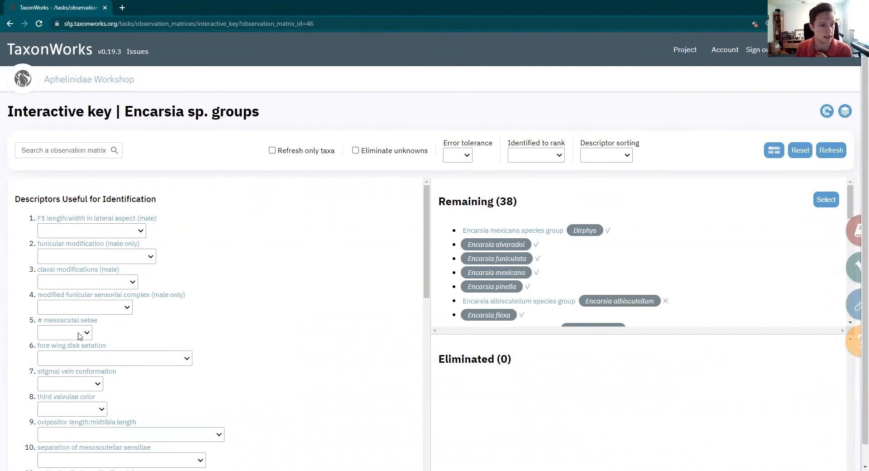
pyautogui.click(774, 150)
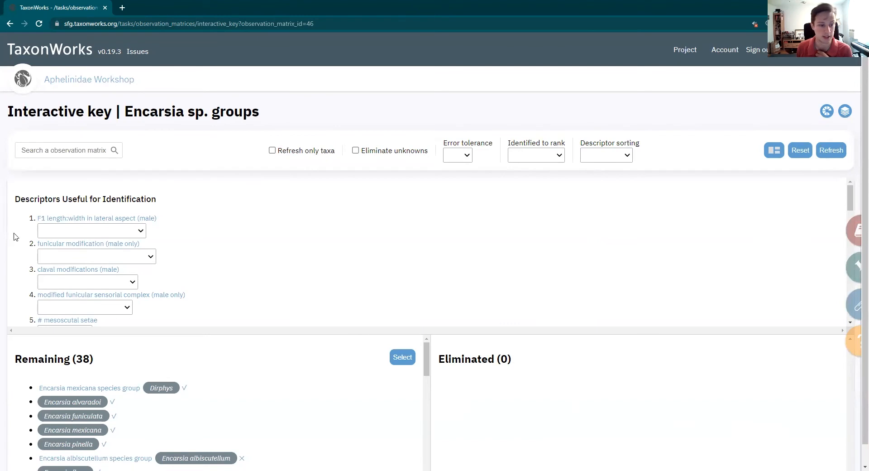
pyautogui.scroll(-2, 89, 361)
pyautogui.scroll(2, 60, 369)
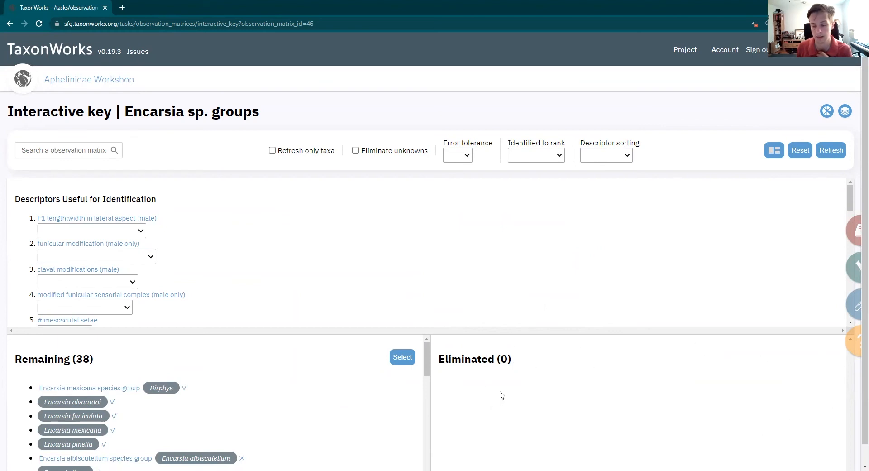
pyautogui.click(775, 154)
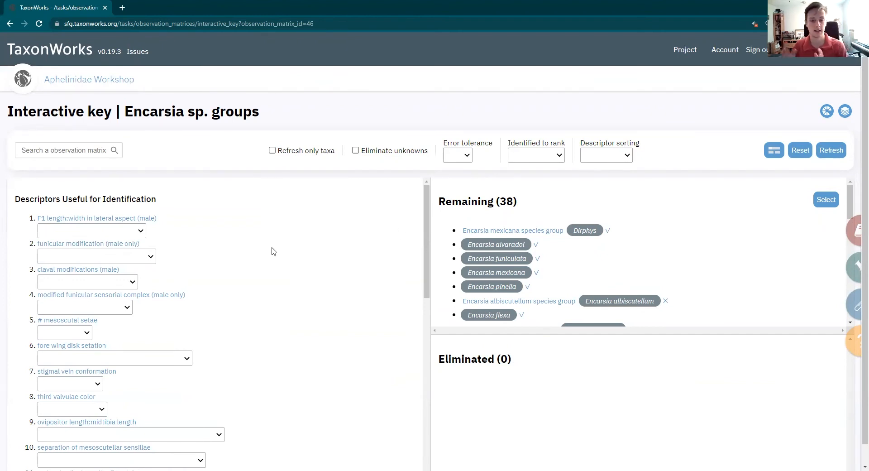
# Set the male F1 length:width in lateral aspect to long (greater than 3.0x) and review the remaining and eliminated taxa
pyautogui.click(101, 230)
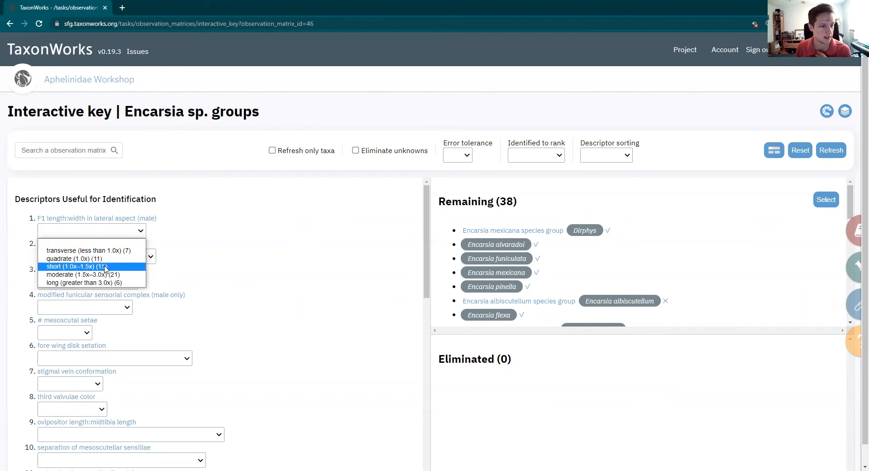
pyautogui.click(53, 282)
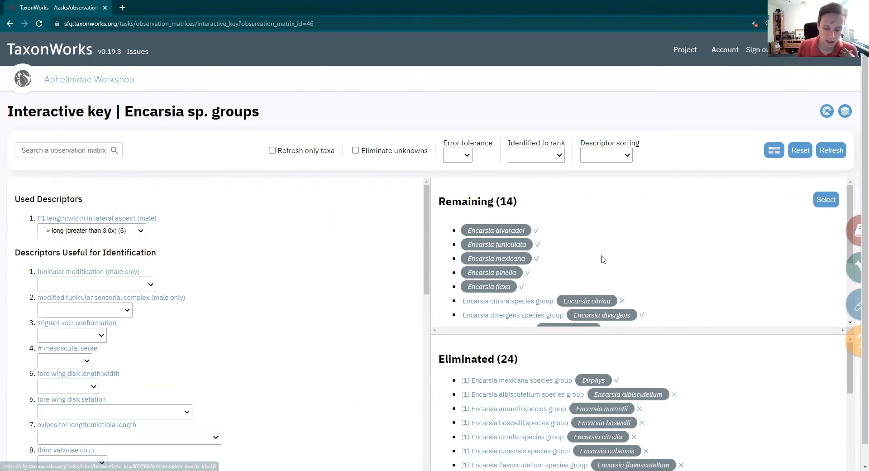
pyautogui.scroll(-5, 654, 357)
pyautogui.scroll(-1, 655, 356)
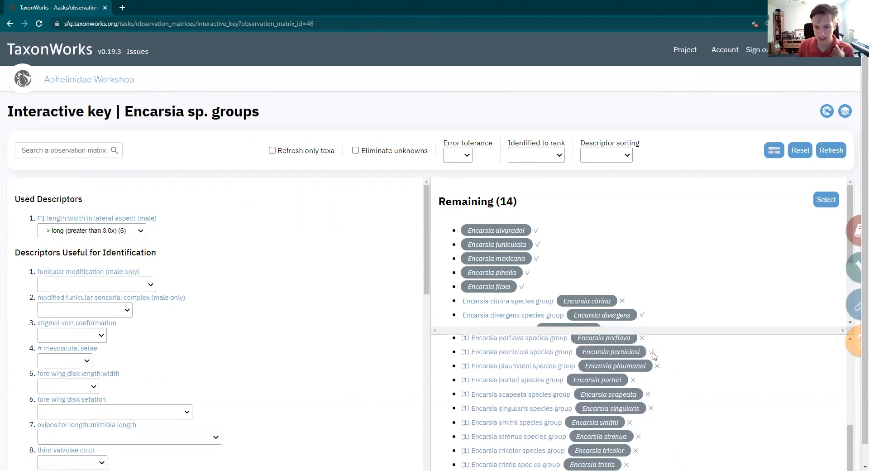
pyautogui.scroll(6, 657, 362)
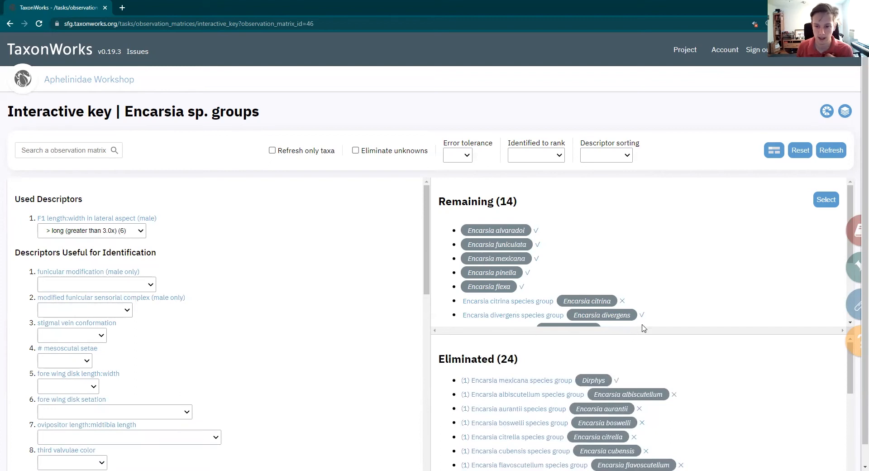
pyautogui.scroll(-3, 516, 257)
pyautogui.scroll(3, 517, 257)
pyautogui.scroll(-3, 517, 257)
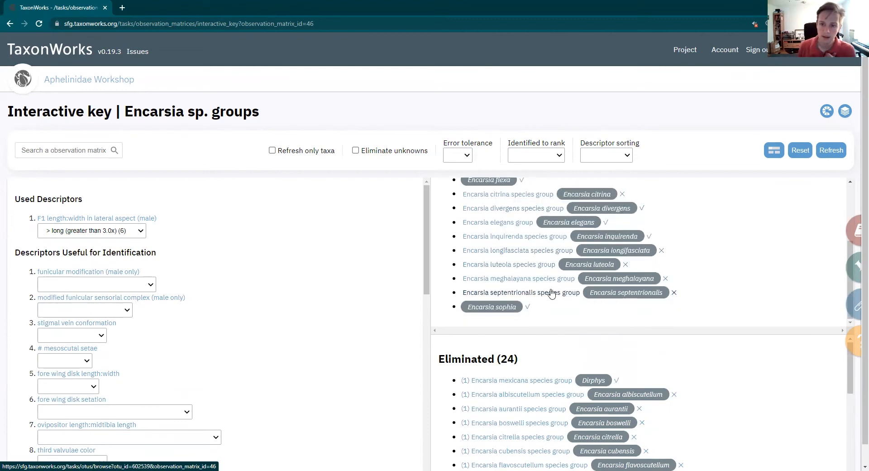
# Narrow the key by setting funicular modification to F1 and F2 fused and modified funicular sensorial complex to present of F2
pyautogui.click(71, 284)
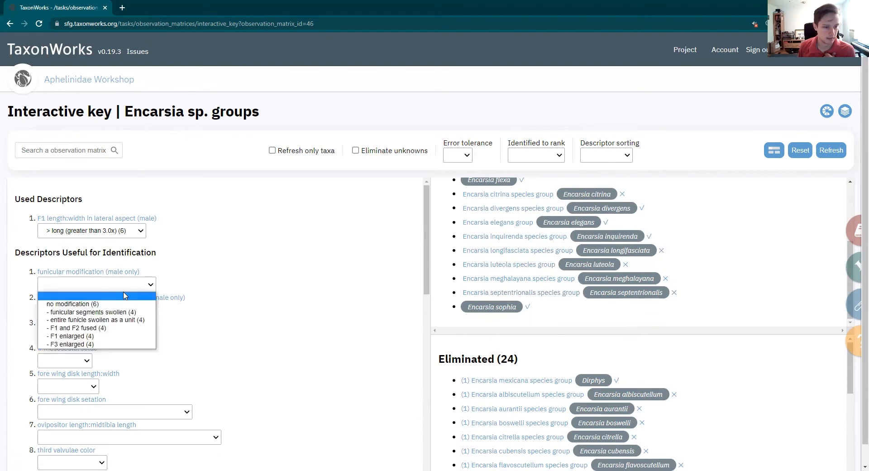
pyautogui.click(91, 327)
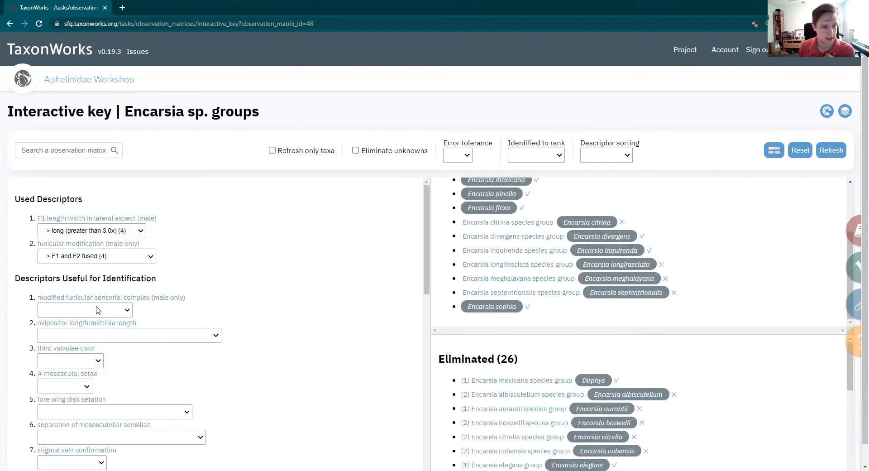
pyautogui.click(105, 310)
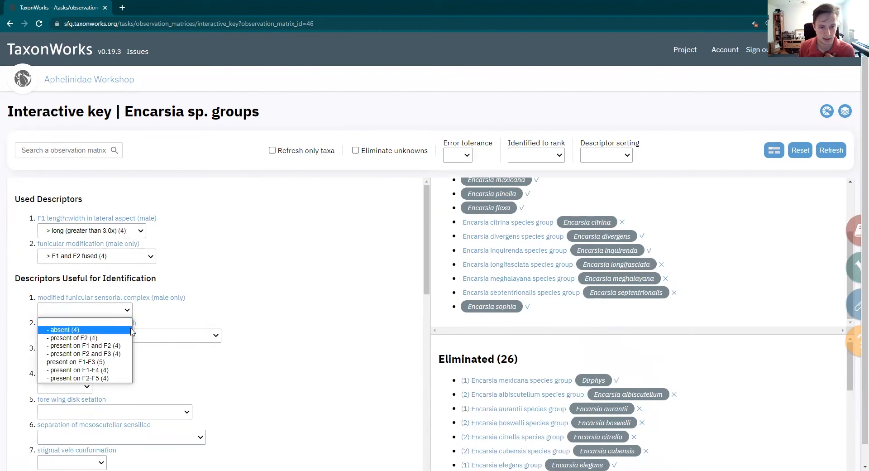
pyautogui.click(119, 339)
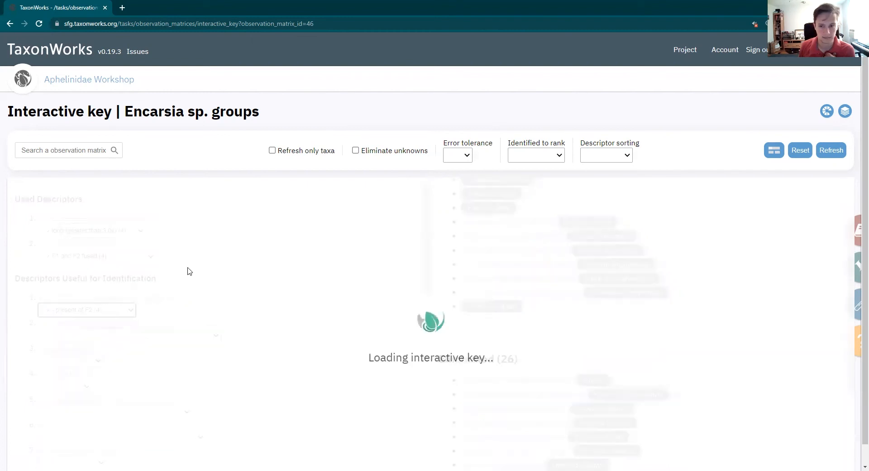
# Look through the other descriptors, including the host options, and set side lobes of mesoscutum to divided
pyautogui.scroll(-2, 187, 269)
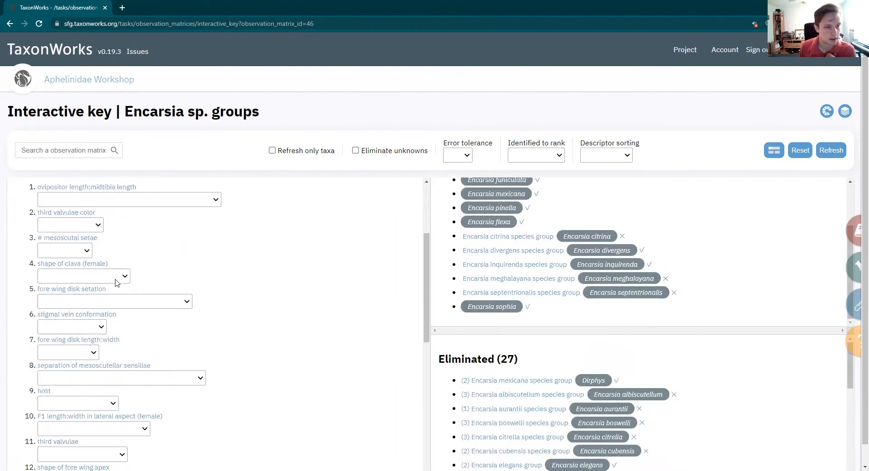
pyautogui.scroll(3, 117, 280)
pyautogui.scroll(-6, 156, 270)
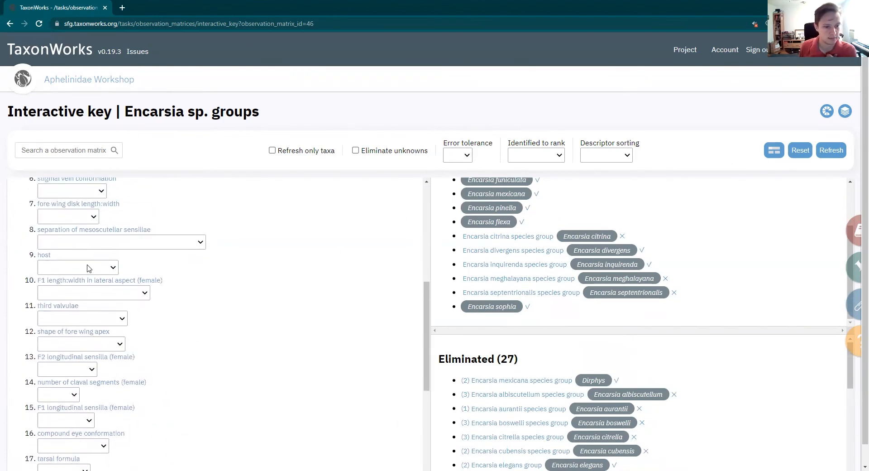
pyautogui.click(90, 268)
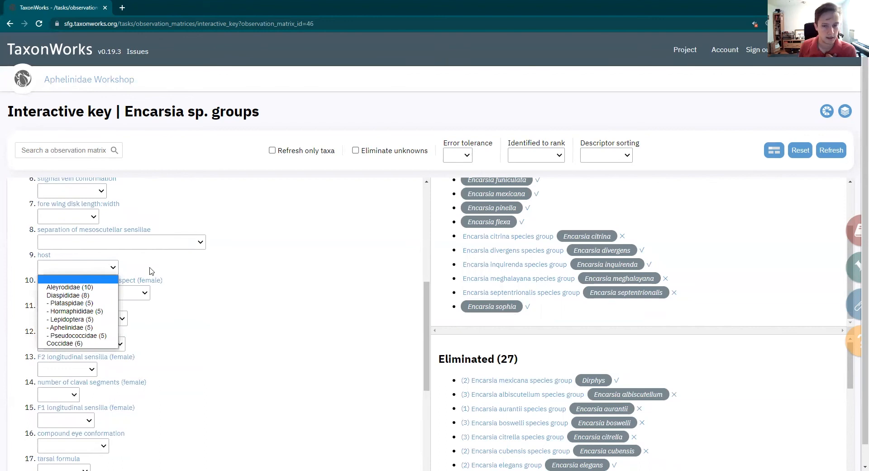
pyautogui.scroll(6, 224, 271)
pyautogui.scroll(1, 553, 271)
pyautogui.scroll(-10, 185, 319)
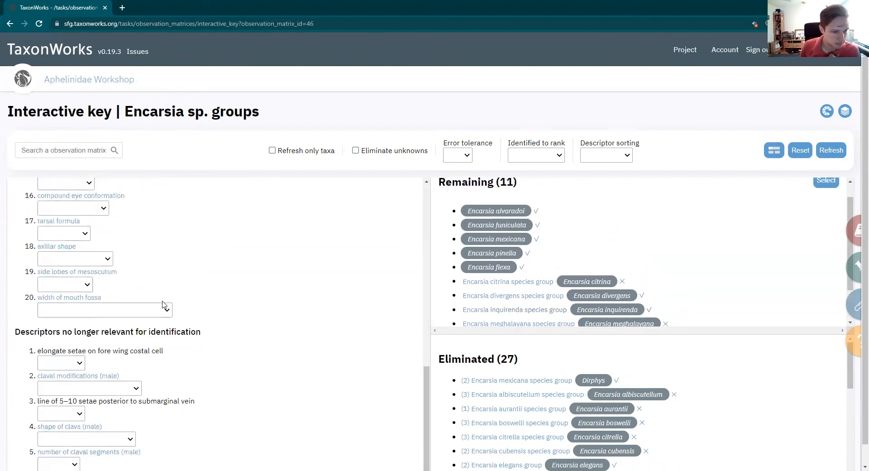
pyautogui.click(76, 324)
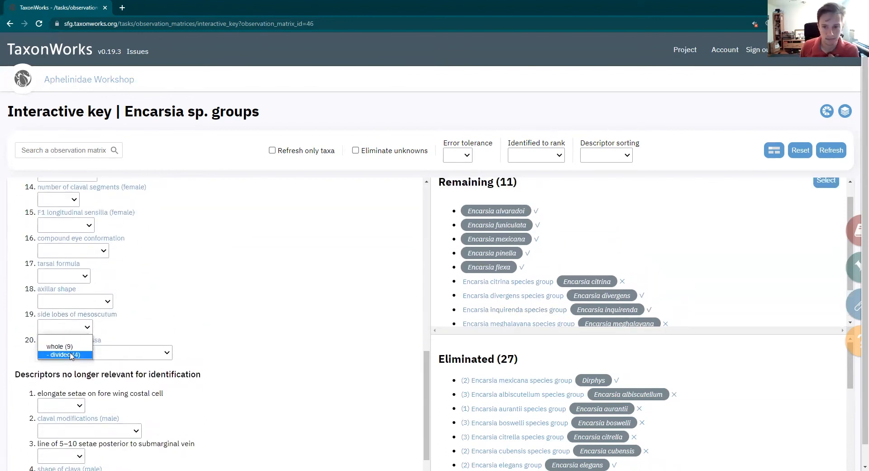
pyautogui.click(71, 354)
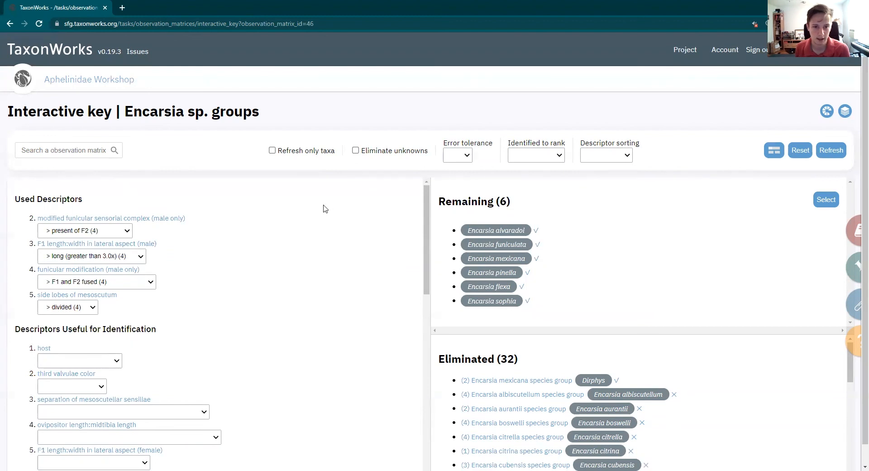
# Reset the interactive key to clear all chosen descriptor states and view the available error tolerance options
pyautogui.click(801, 153)
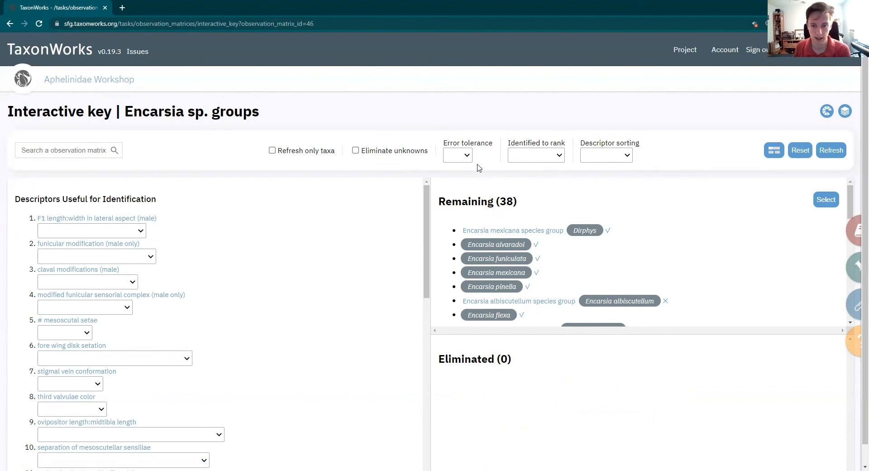
pyautogui.click(467, 156)
pyautogui.click(468, 157)
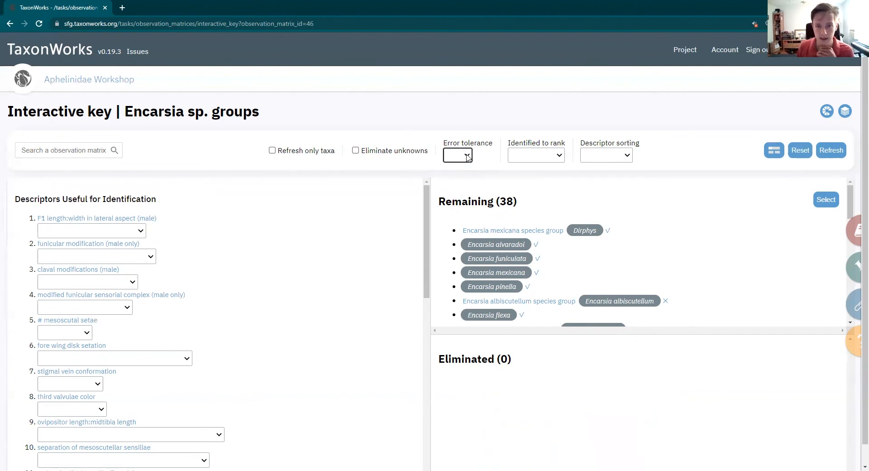
pyautogui.click(461, 157)
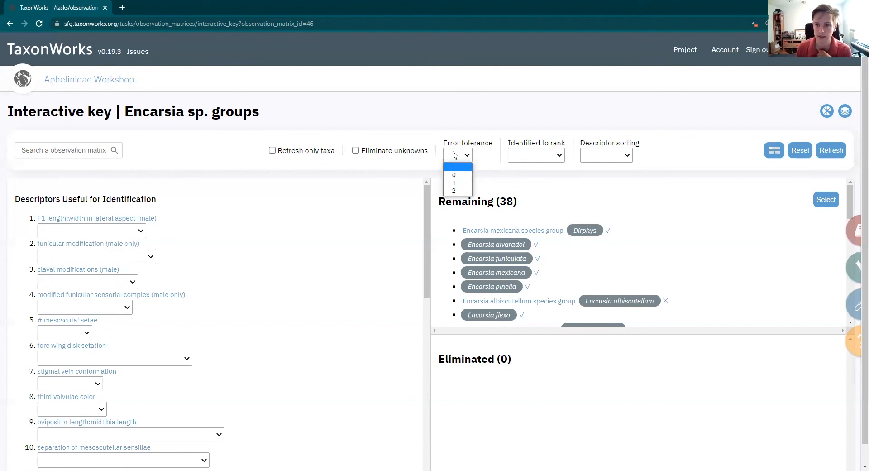
# Identify the taxa to genus rank and narrow the key by setting axillar shape to sub-quadrate
pyautogui.click(522, 155)
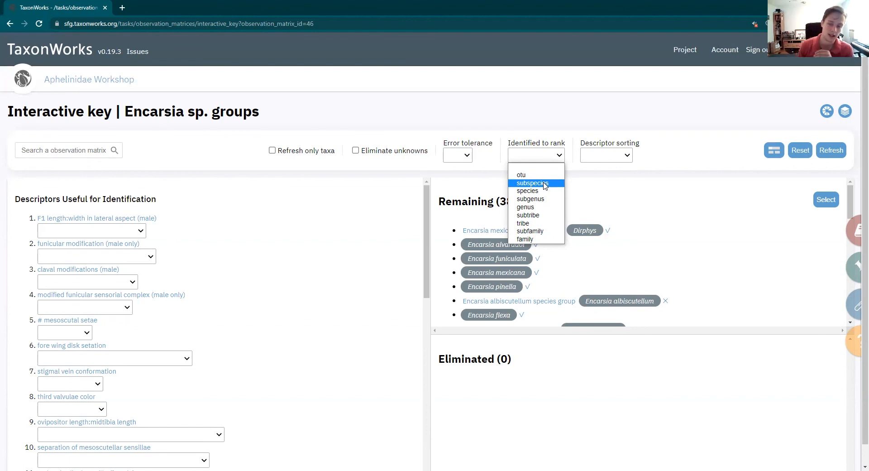
pyautogui.click(526, 207)
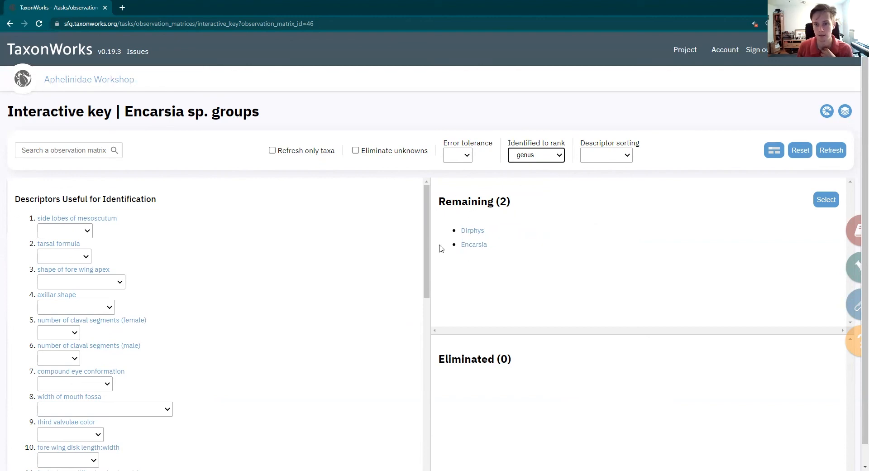
pyautogui.click(70, 308)
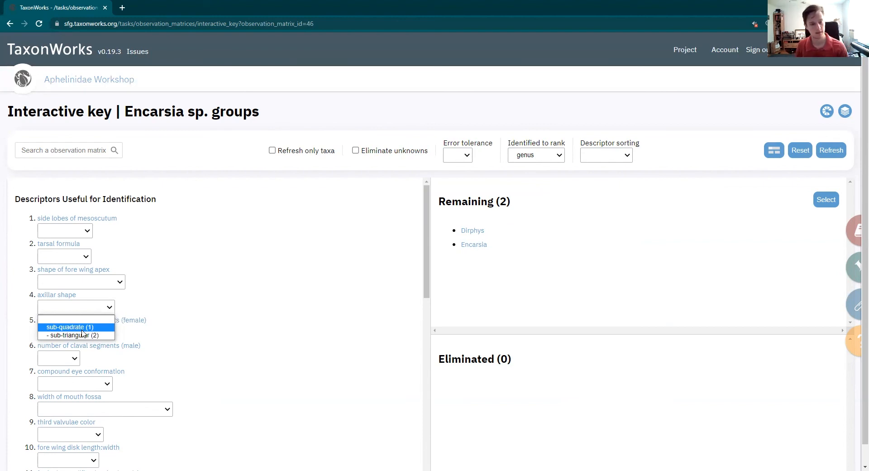
pyautogui.click(82, 330)
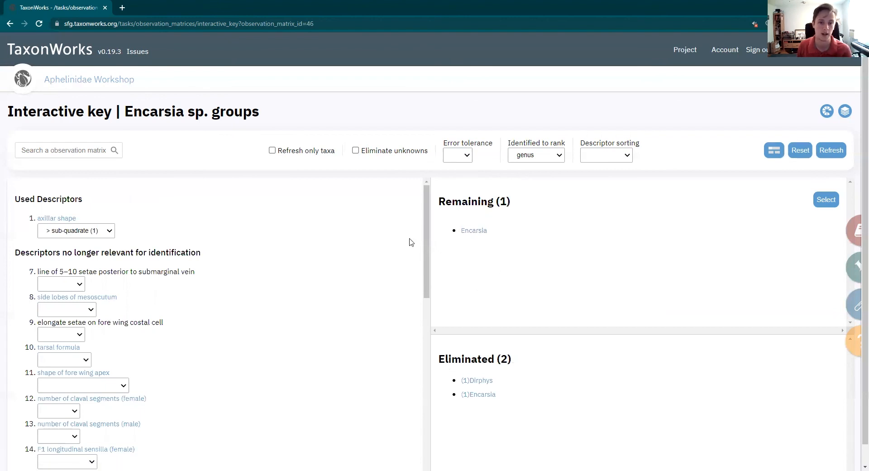
# Reset the key's axillar shape choice and clear the identification rank
pyautogui.click(800, 151)
pyautogui.click(542, 158)
pyautogui.click(536, 172)
# Compare the descriptor list under ordered and weighted sorting, leaving it sorted as weighted
pyautogui.click(606, 156)
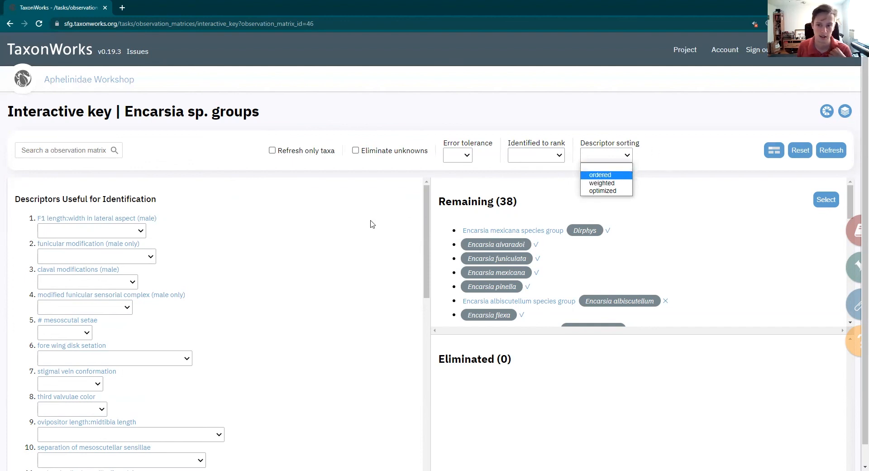
pyautogui.click(611, 177)
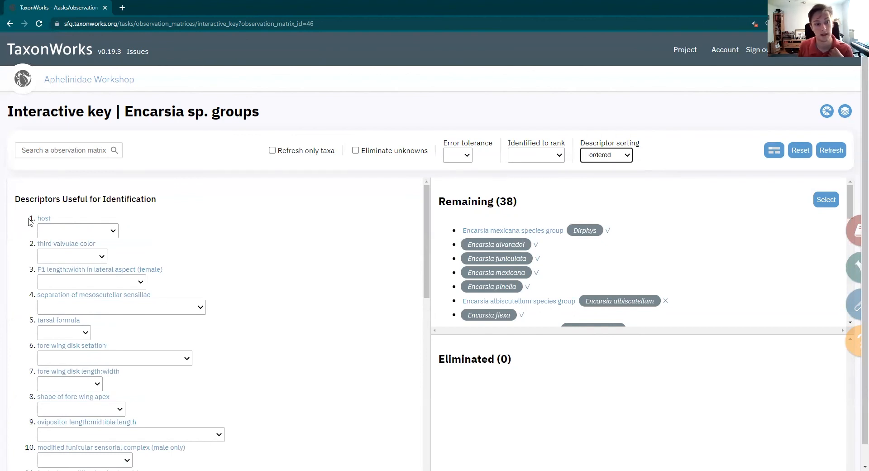
pyautogui.click(628, 156)
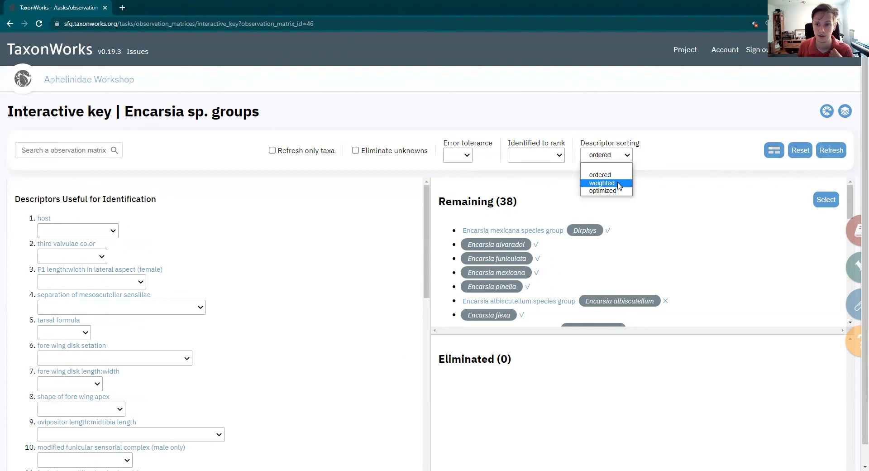
pyautogui.click(602, 182)
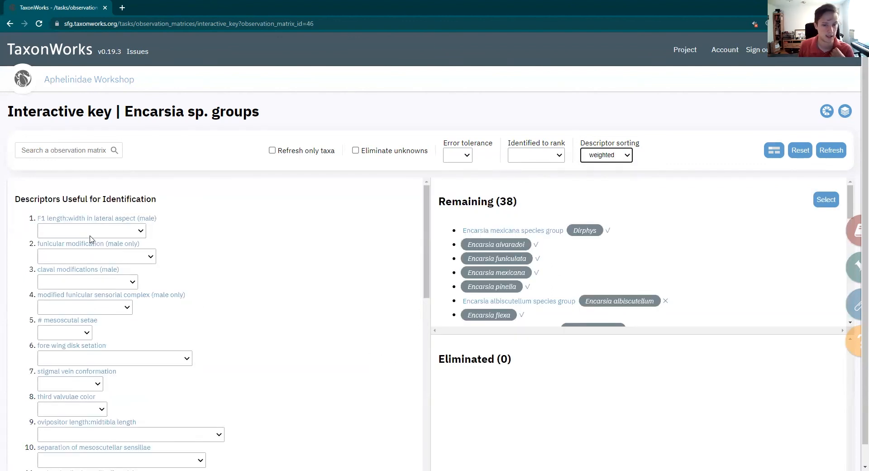